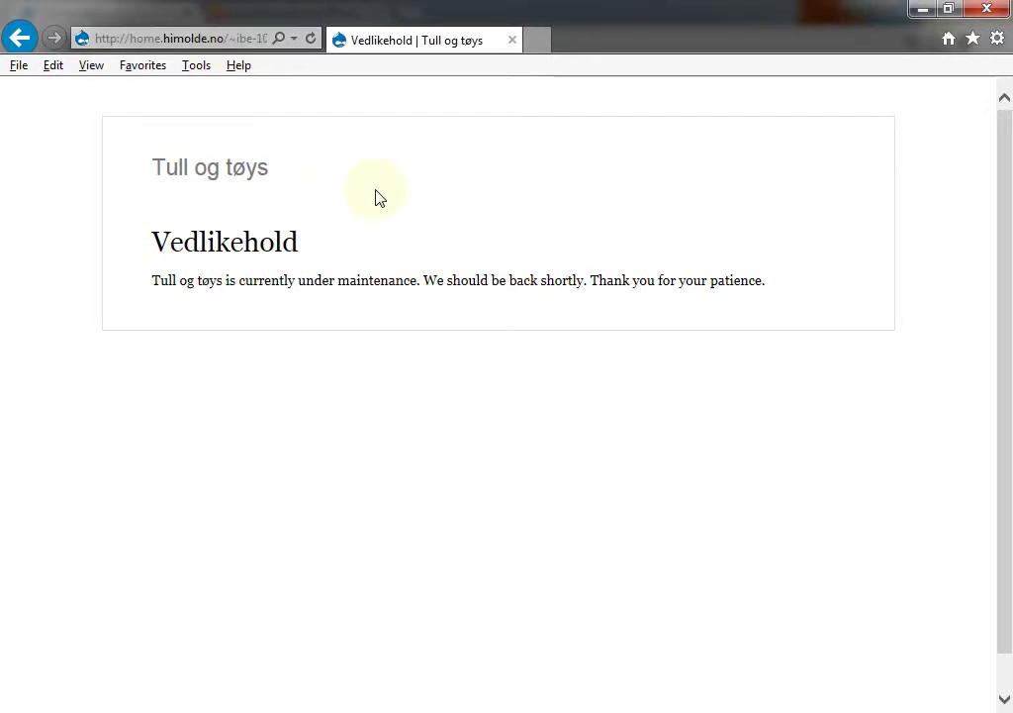
Close the maintenance page window and open the Drupal core project page from the site's available updates report
left_click(987, 9)
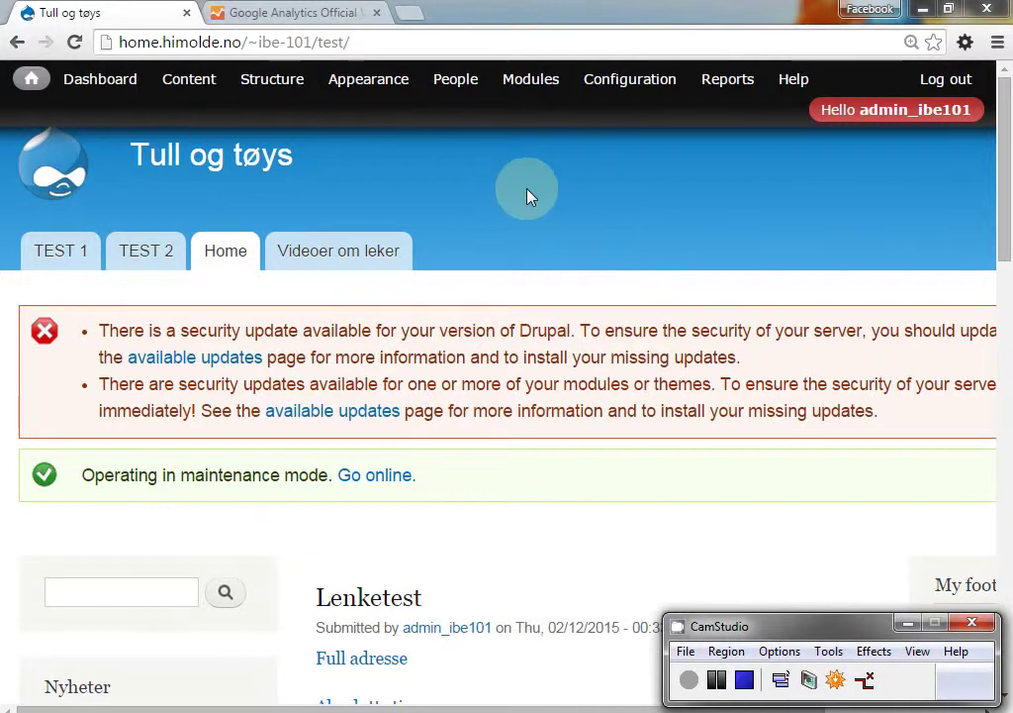
left_click(174, 365)
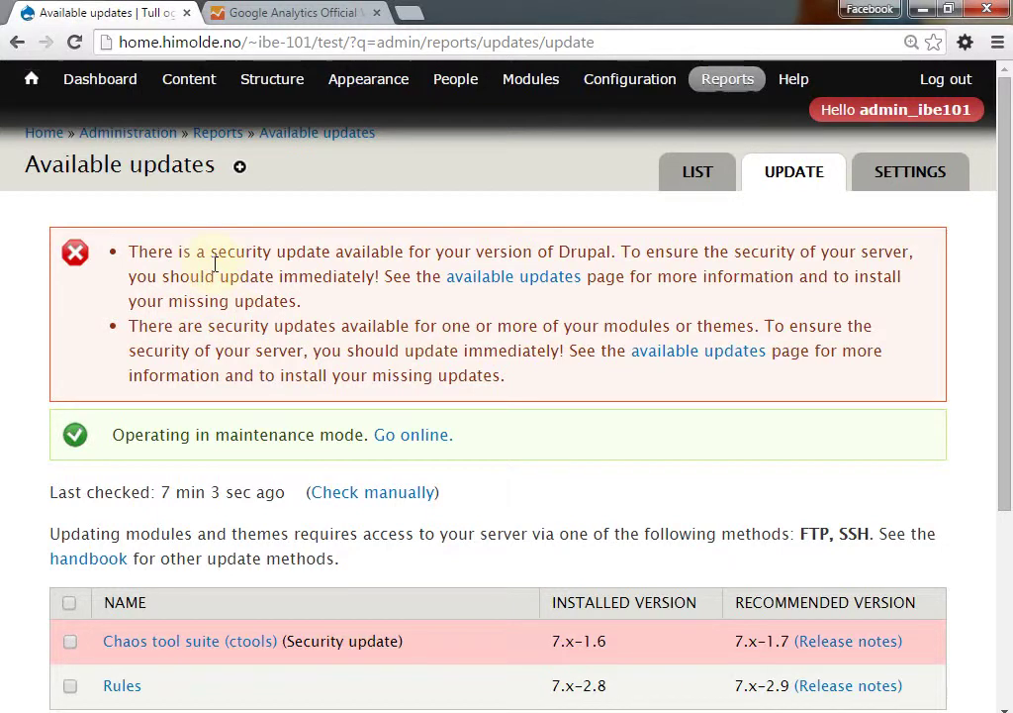
scroll(214, 264, "down", 3)
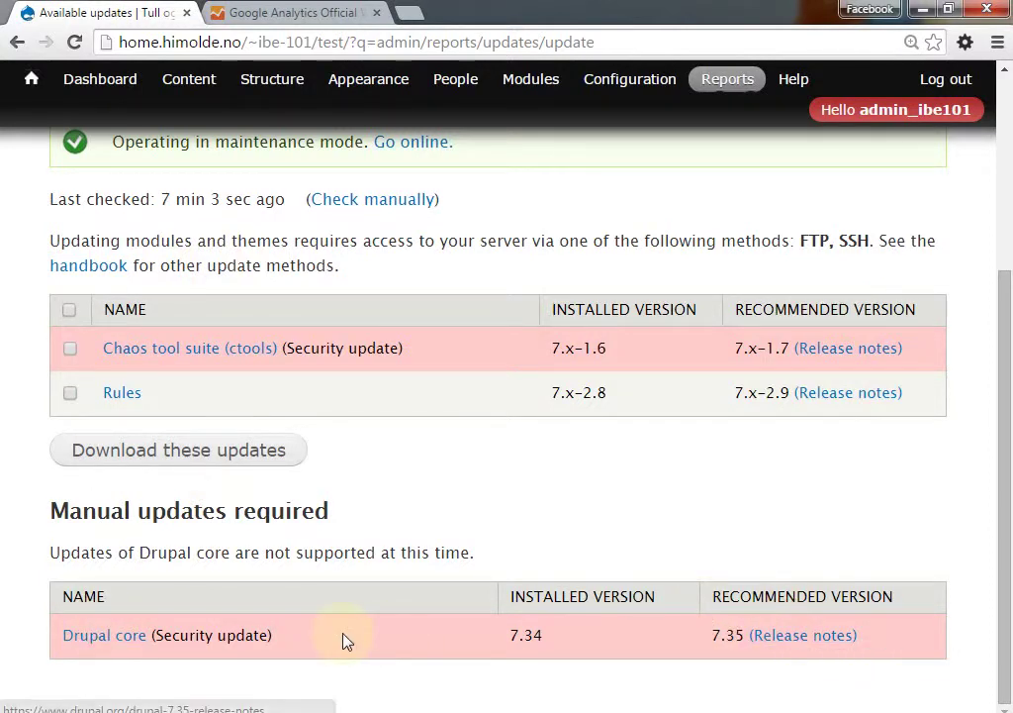
left_click(104, 646)
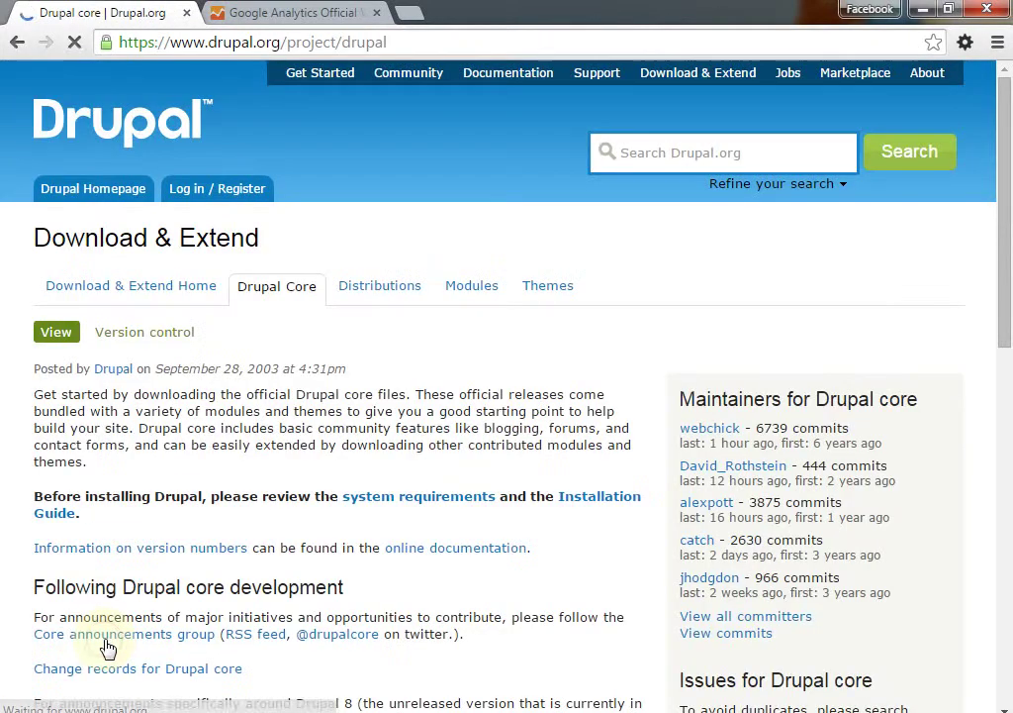
Download the recommended Drupal 7.35 tar.gz release and save it to the Desktop as drupal-7.35.tar.gz
scroll(106, 649, "down", 4)
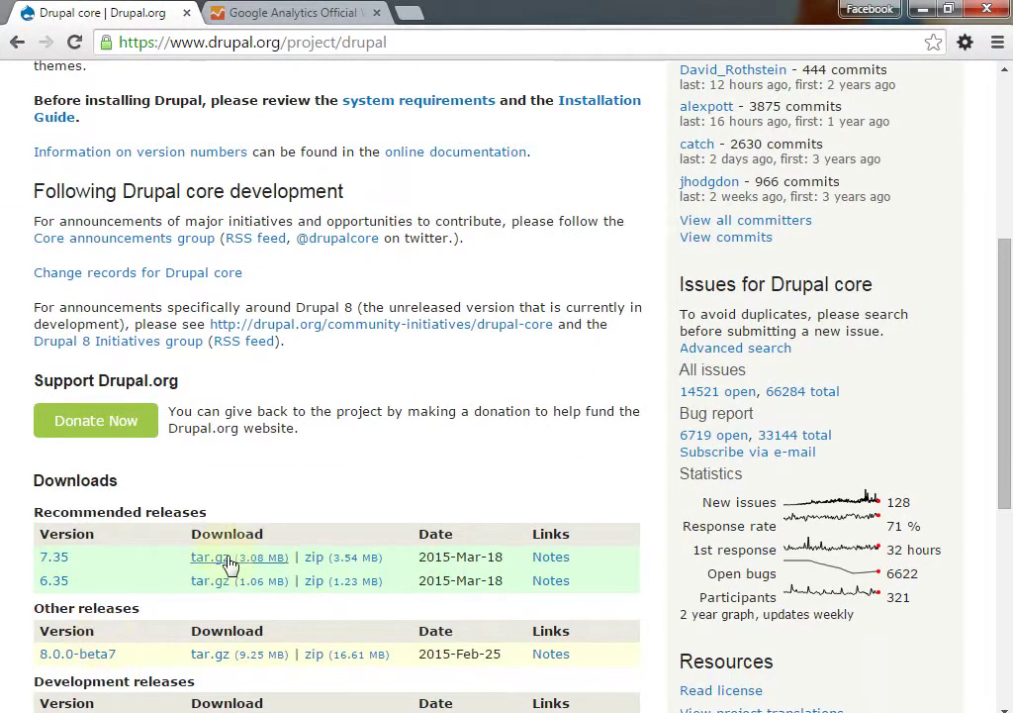
right_click(225, 561)
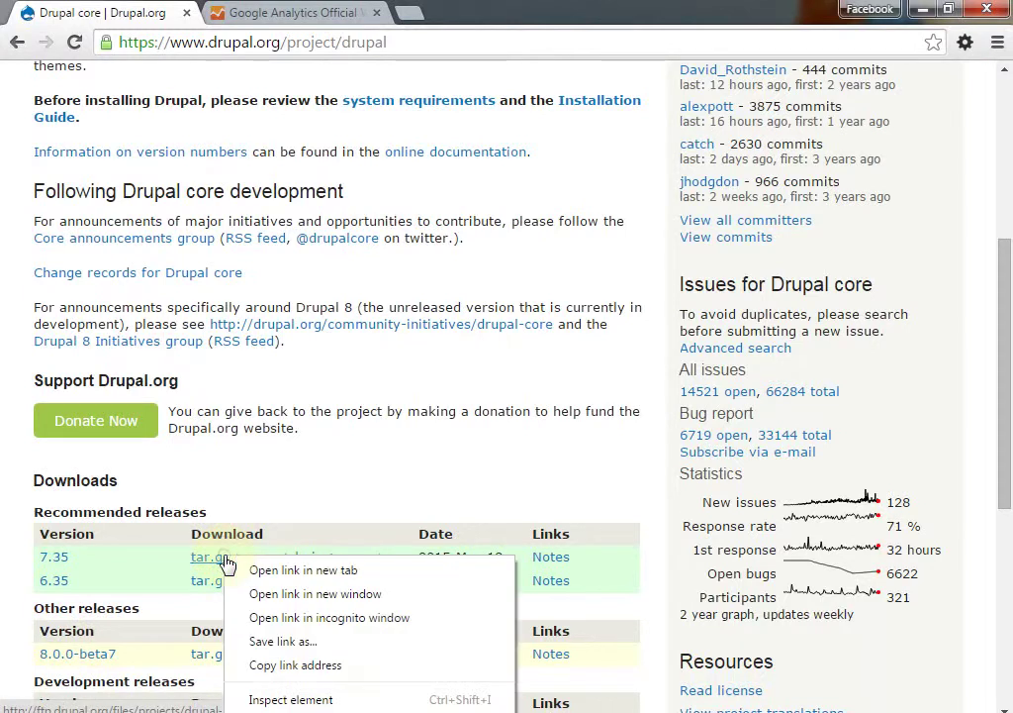
left_click(299, 647)
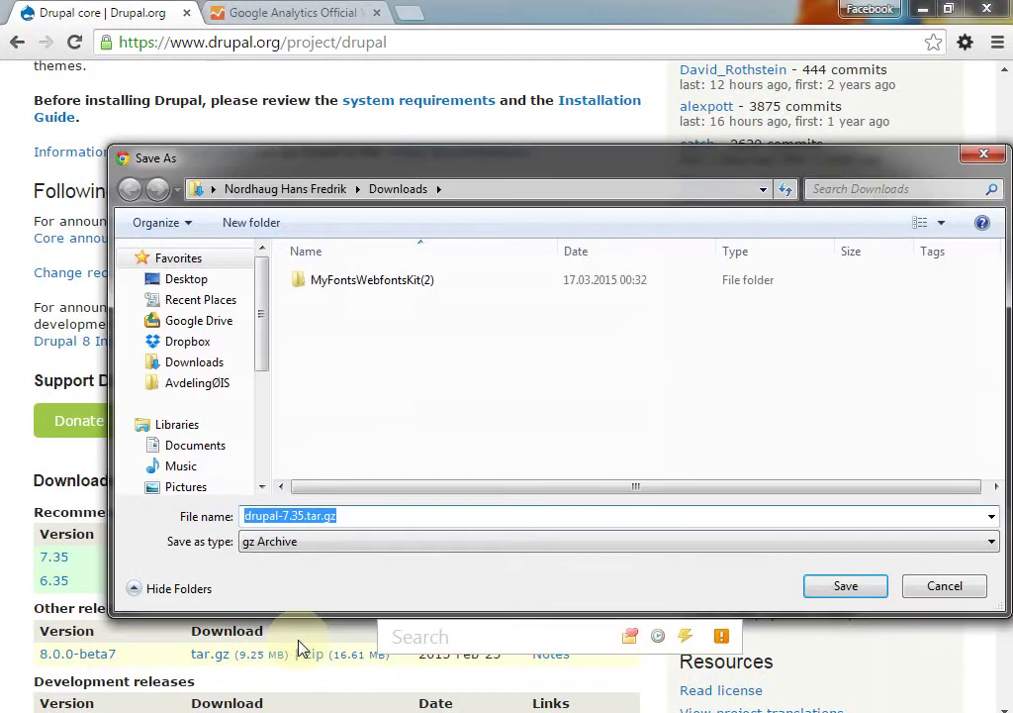
left_click(195, 282)
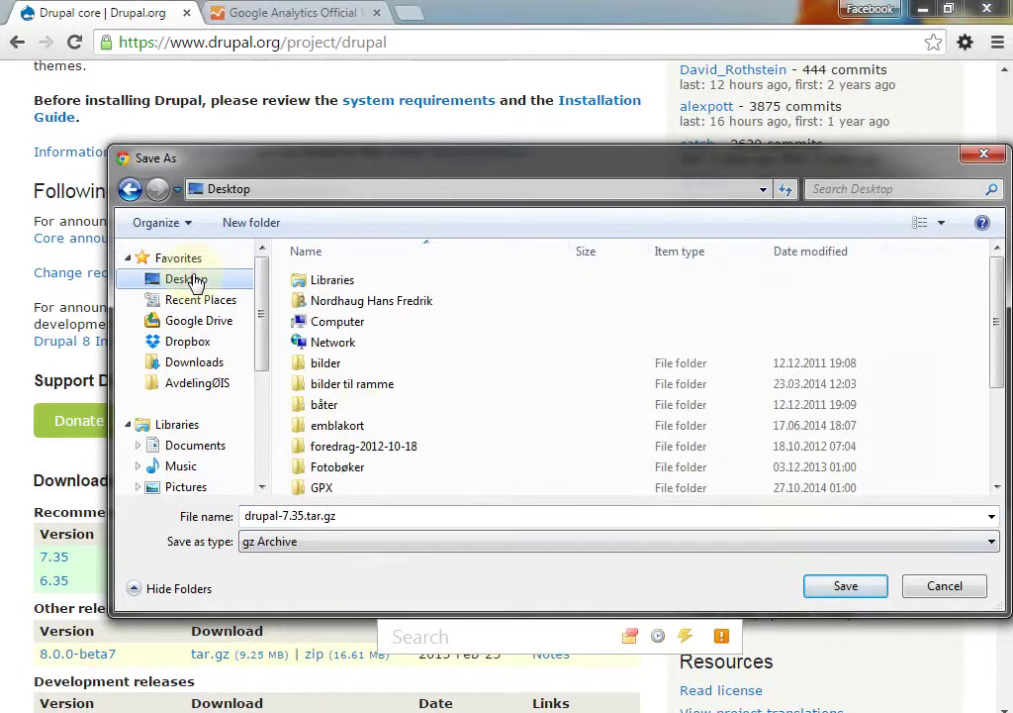
left_click(842, 585)
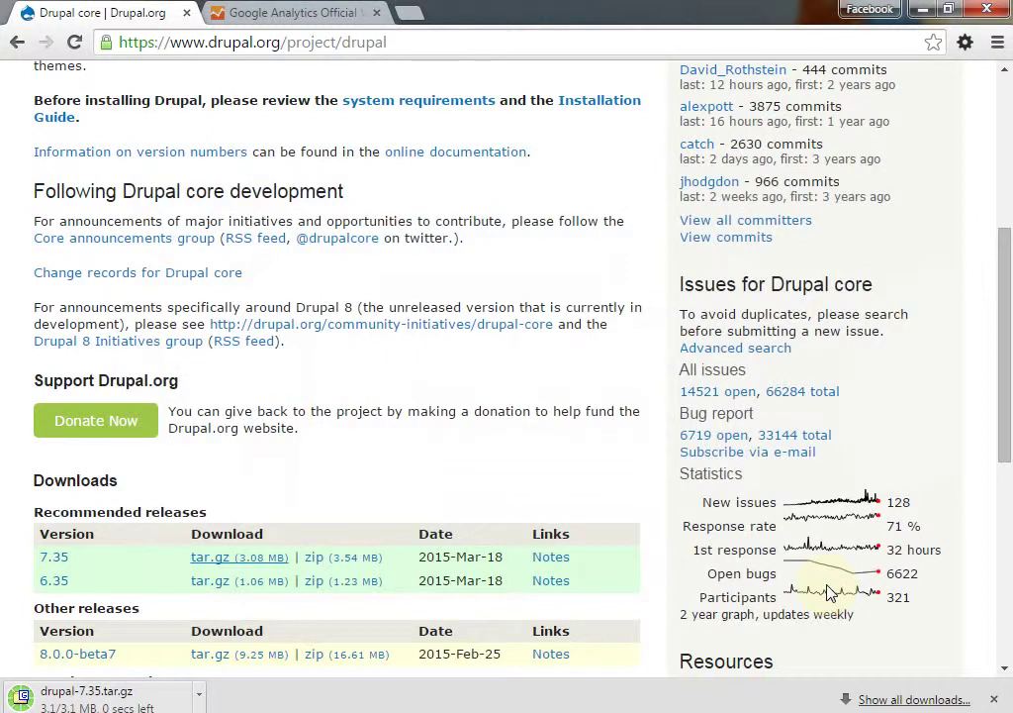
Show the downloaded drupal-7.35.tar.gz in its folder and unpack it there with 7-Zip
left_click(199, 694)
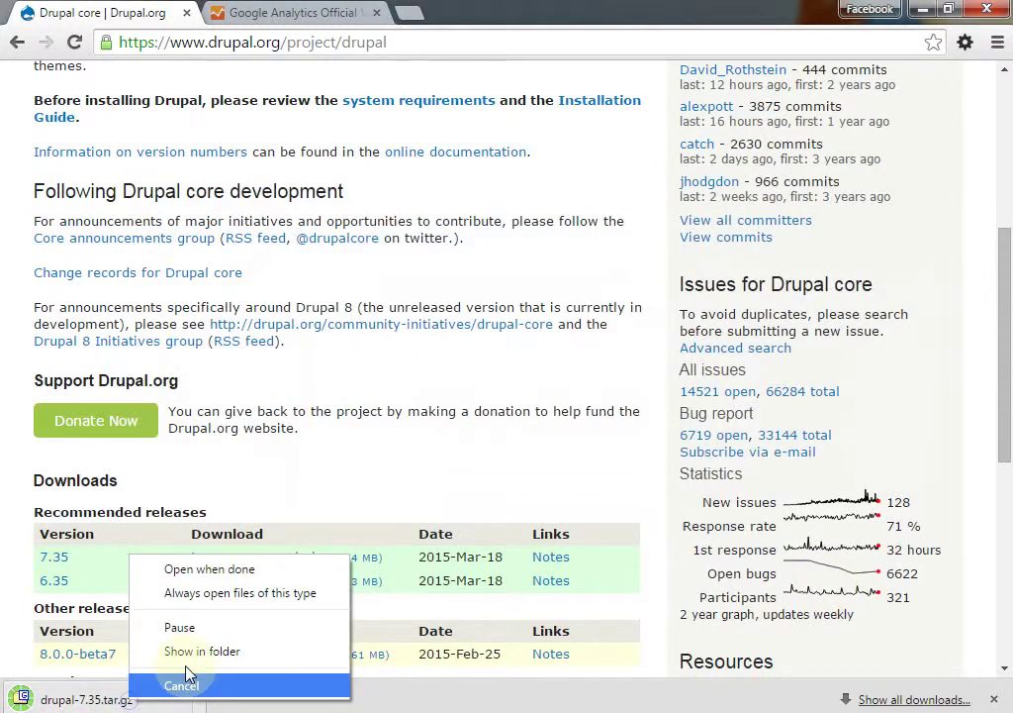
left_click(219, 652)
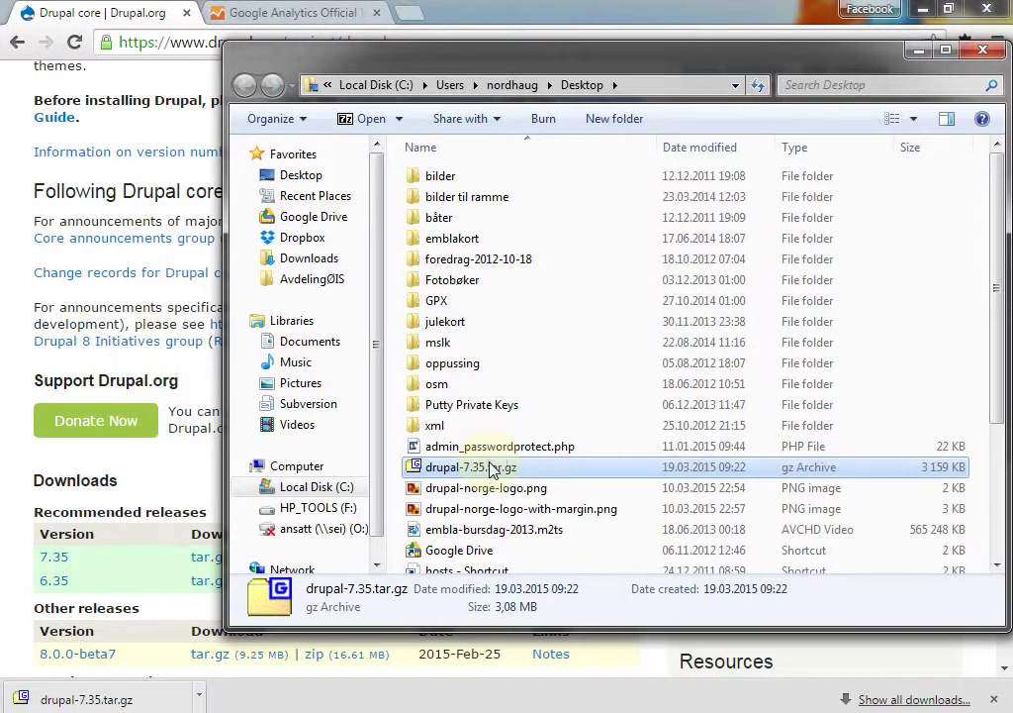
right_click(492, 469)
mouse_move(656, 257)
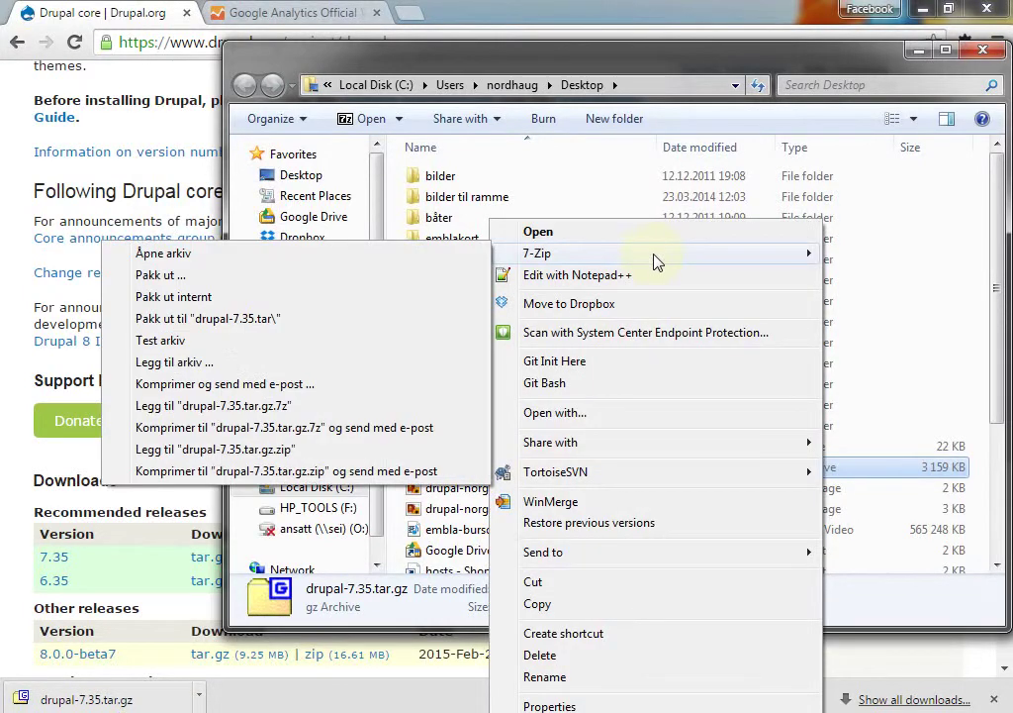
left_click(283, 318)
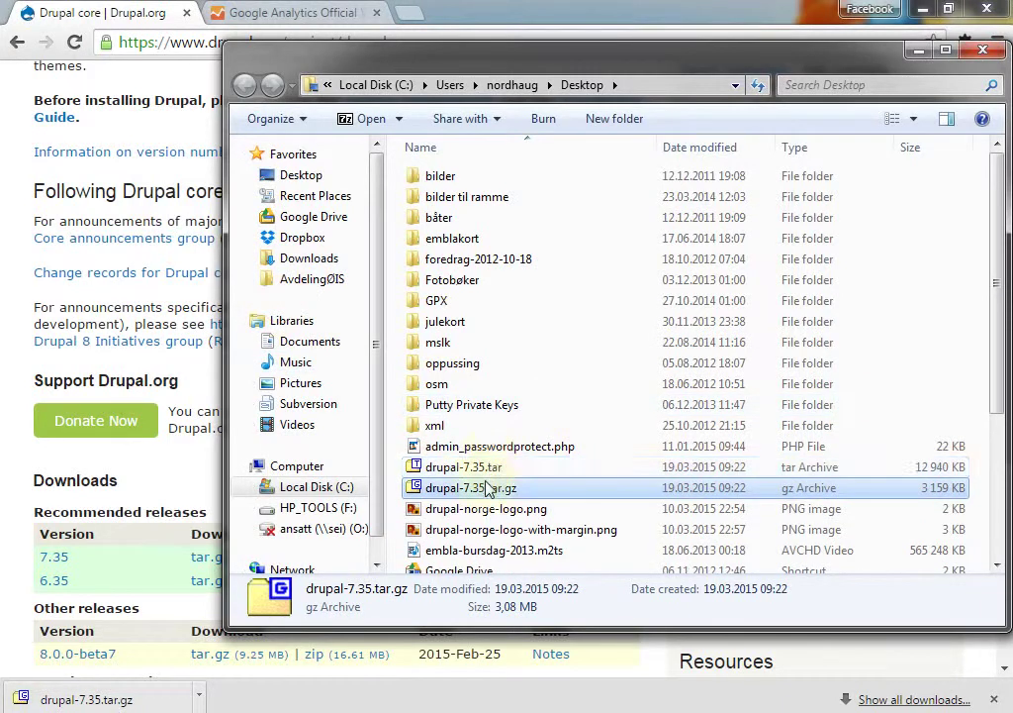
Extract the drupal-7.35.tar archive with 7-Zip into its own drupal-7.35 folder on the Desktop
left_click(468, 467)
right_click(473, 467)
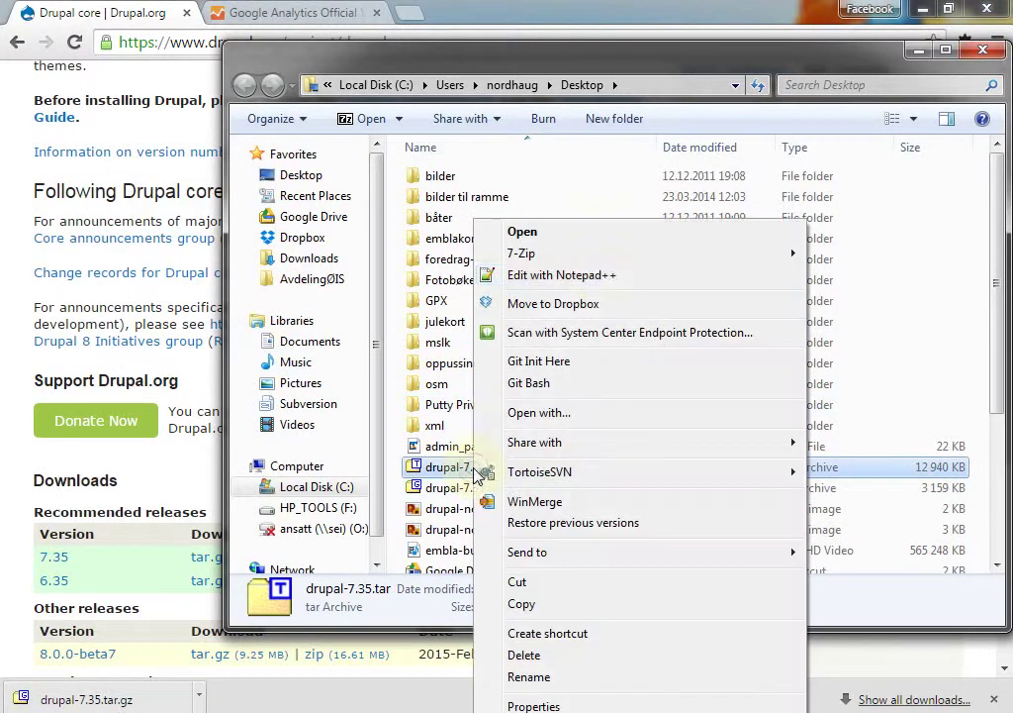
mouse_move(633, 259)
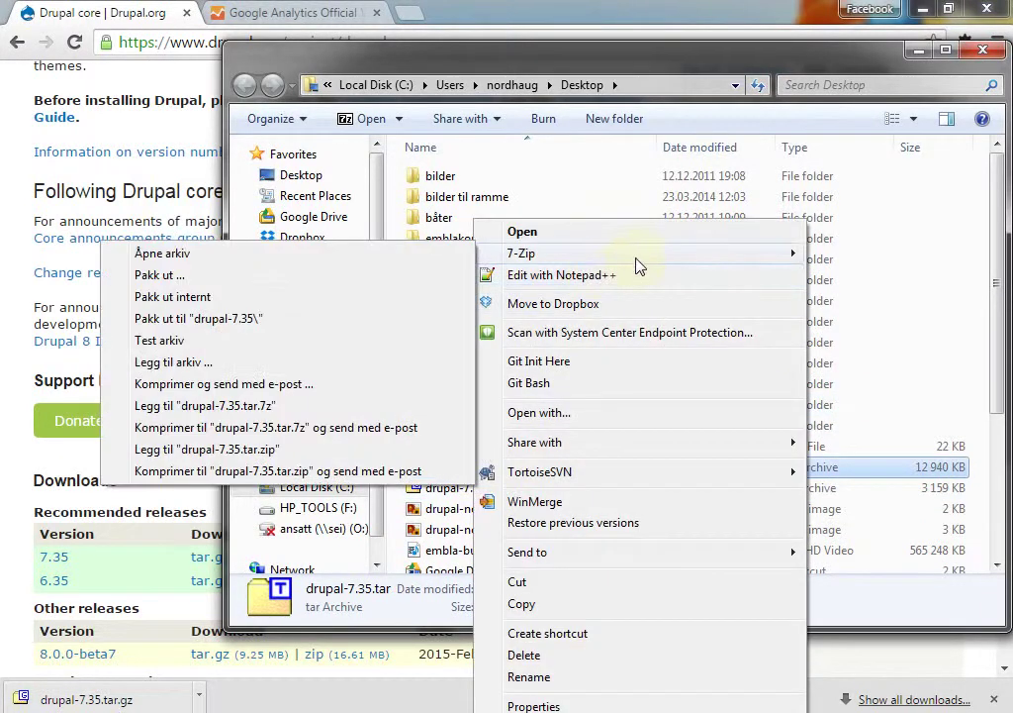
left_click(253, 322)
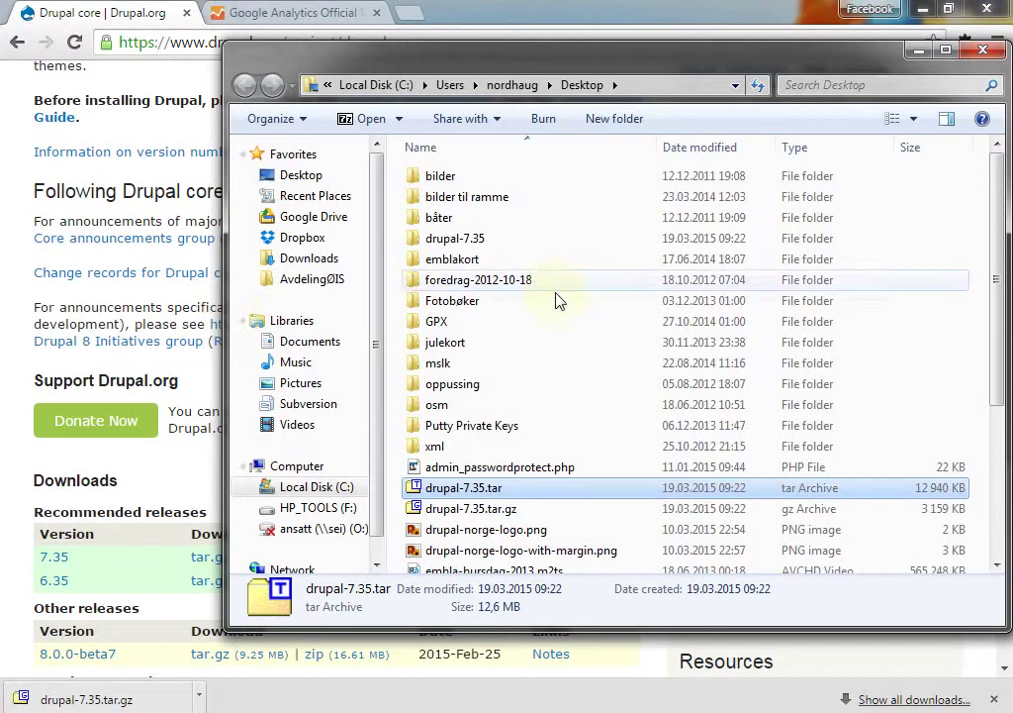
Inspect the contents of the nested drupal-7.35 folder, then return to its parent folder
double_click(450, 238)
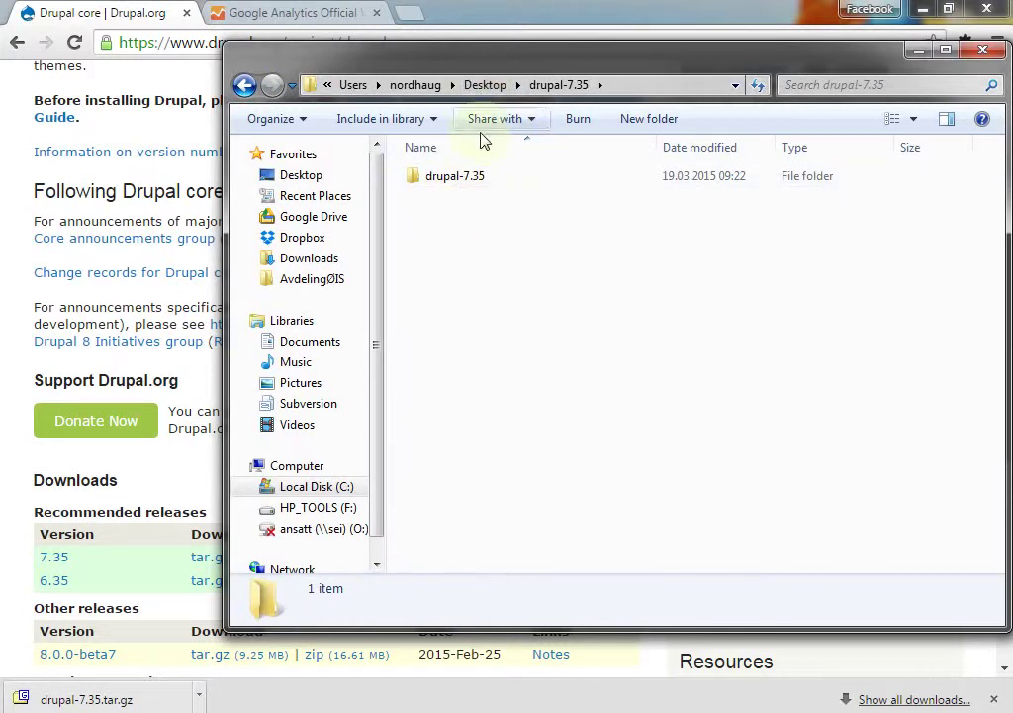
double_click(448, 180)
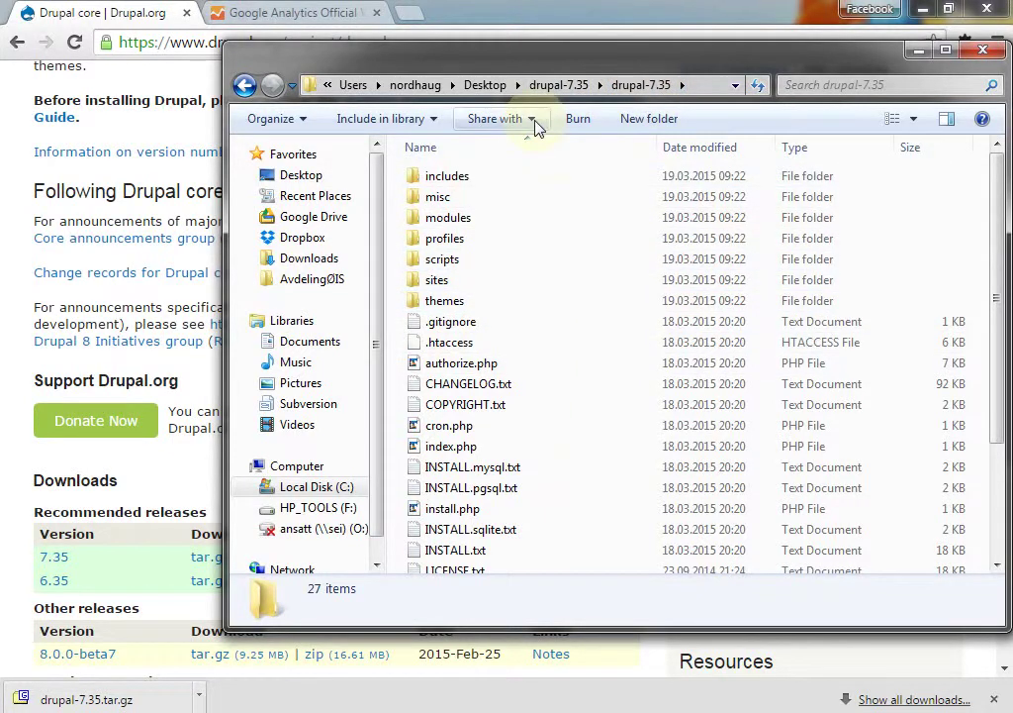
left_click(548, 91)
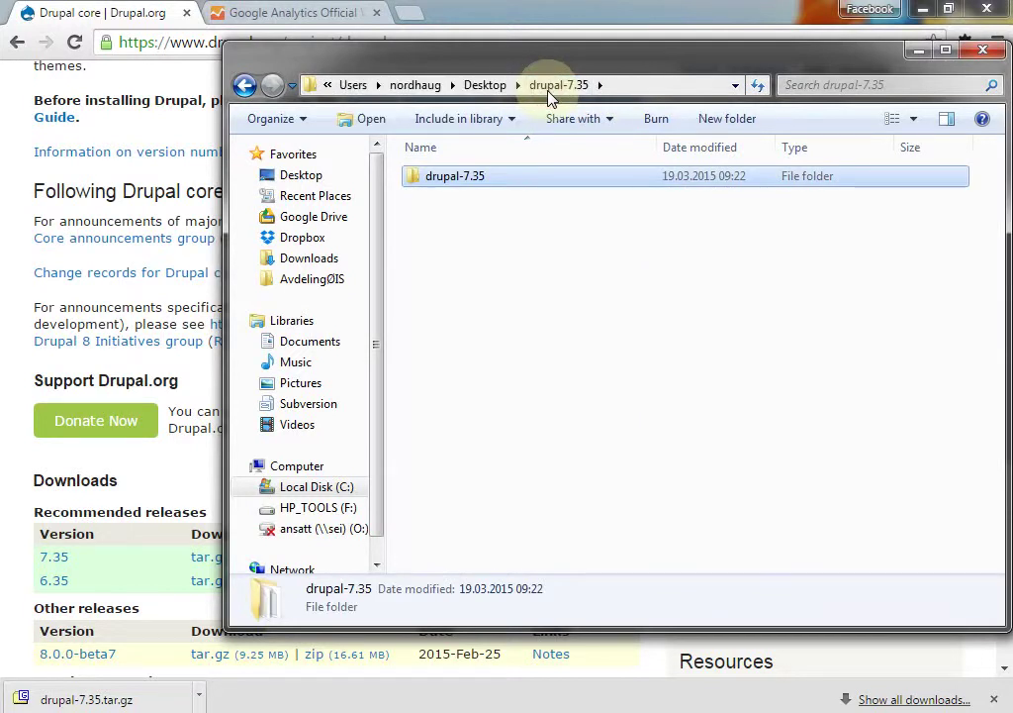
Launch FileZilla and connect to the saved home.himolde.no site from the Site Manager
key("super")
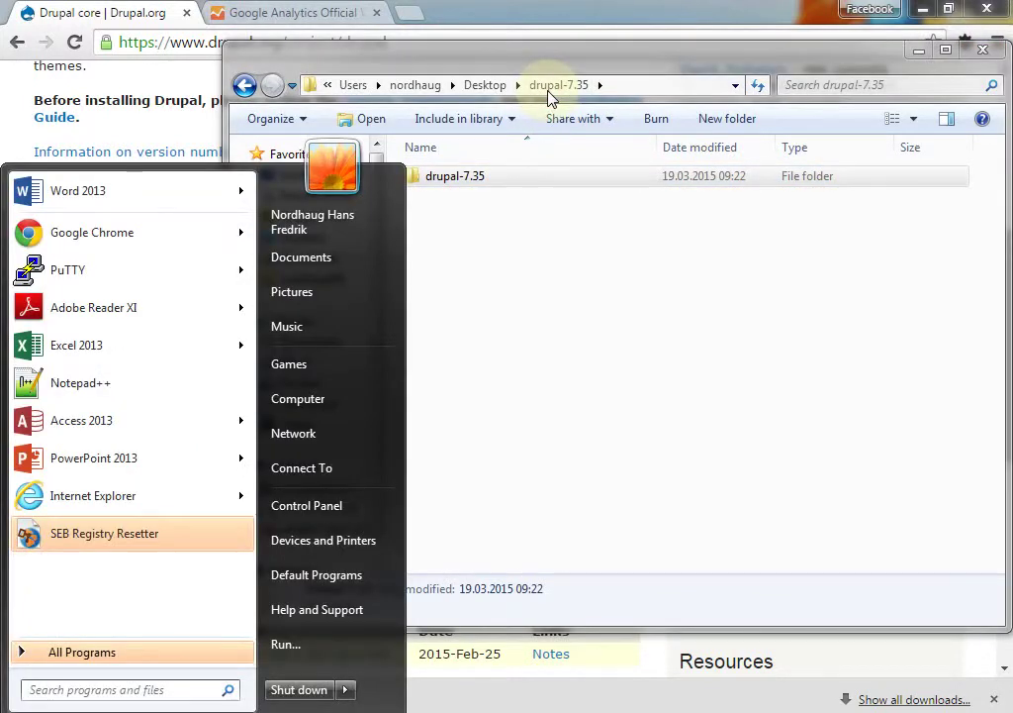
type("file")
key("Return")
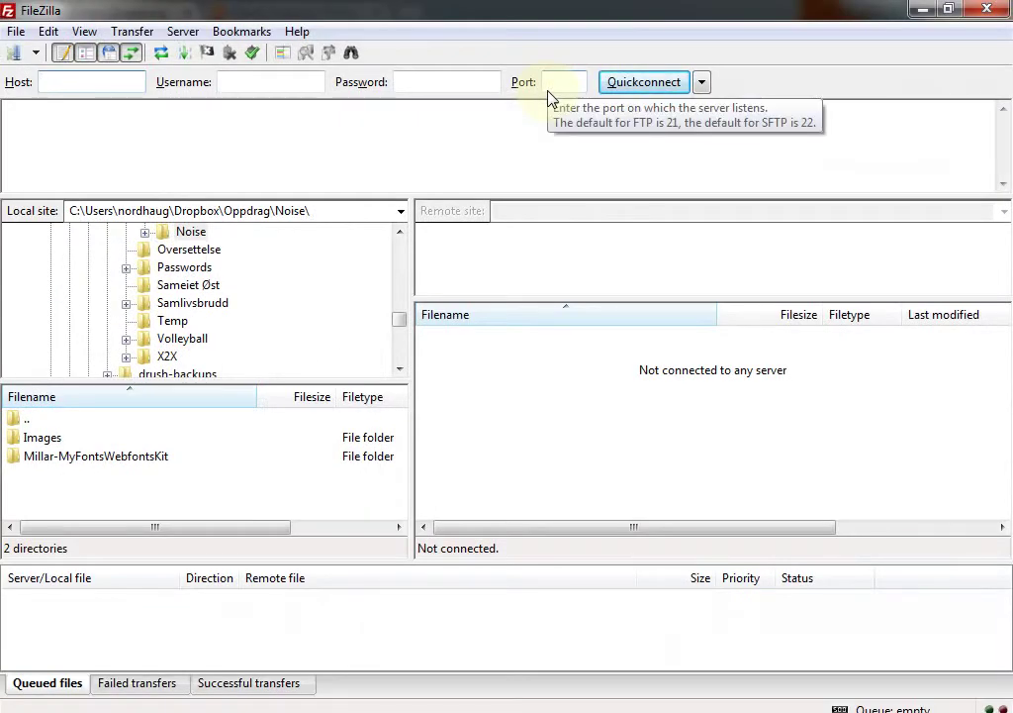
key("ctrl+s")
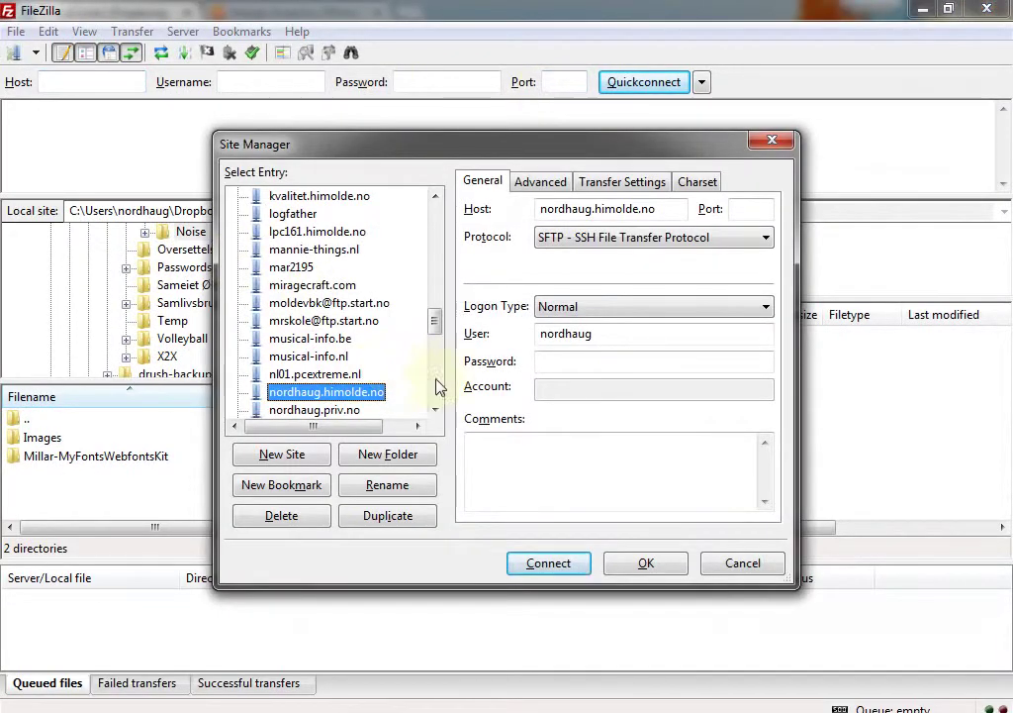
left_click_drag(437, 319, 436, 297)
double_click(390, 285)
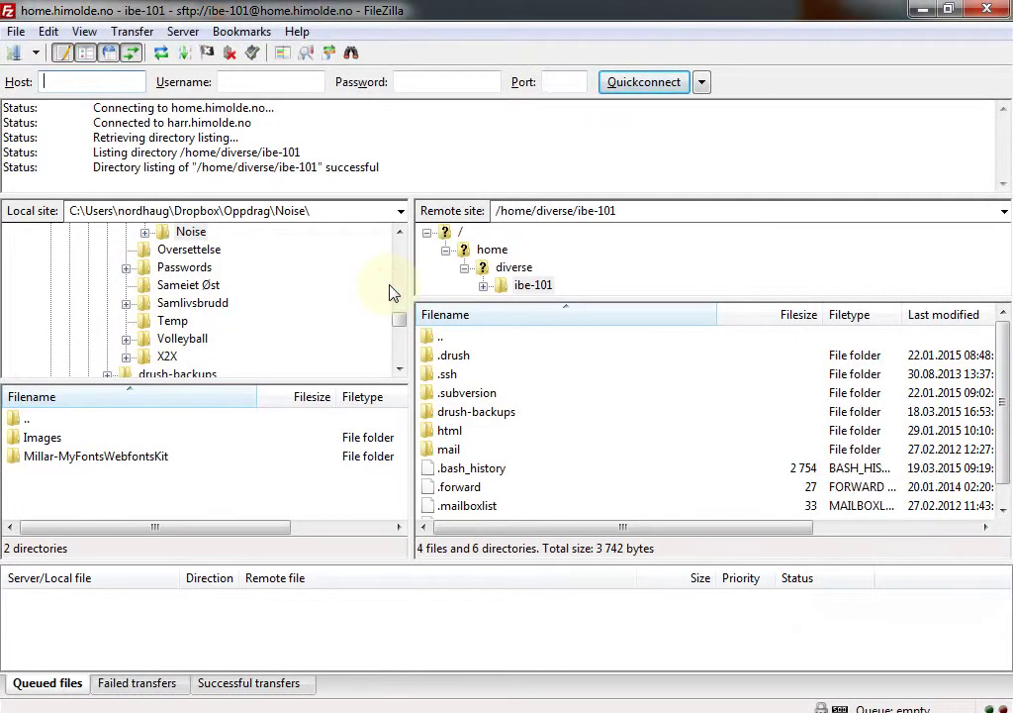
Upload the inner drupal-7.35 folder from the Desktop's extracted drupal-7.35 folder into the server's html directory
double_click(450, 432)
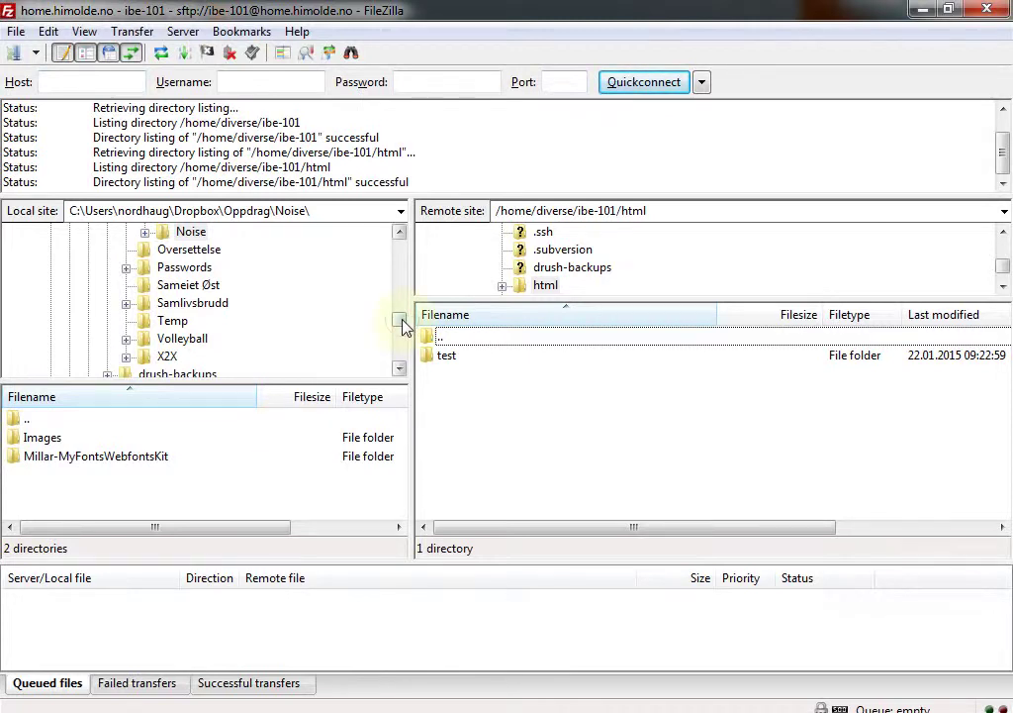
left_click_drag(401, 320, 397, 241)
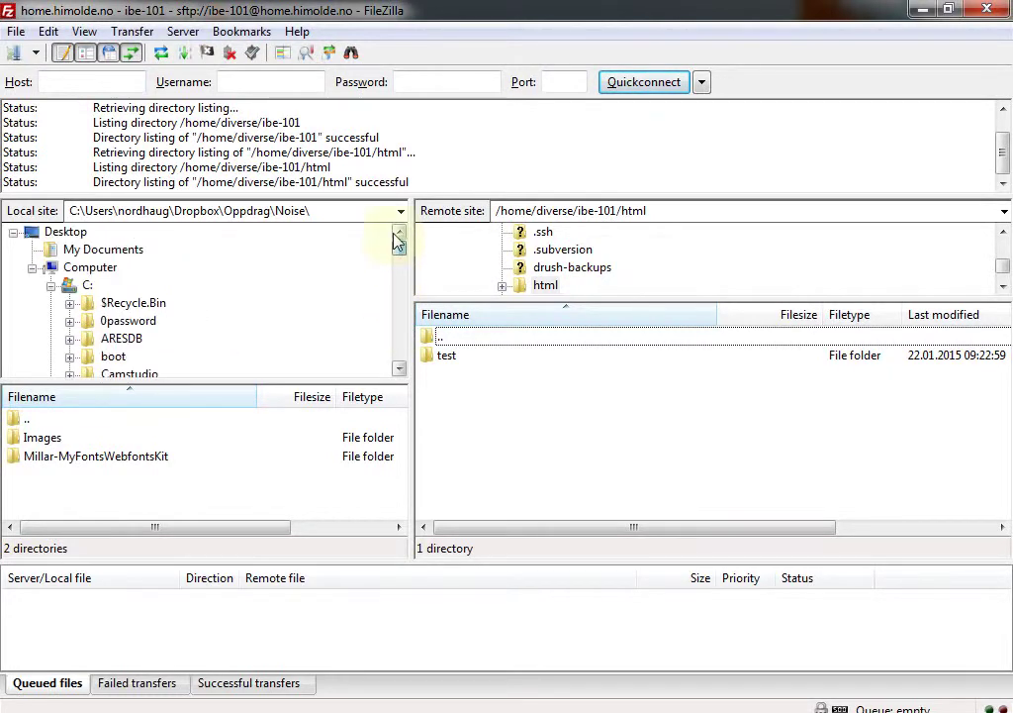
left_click(52, 231)
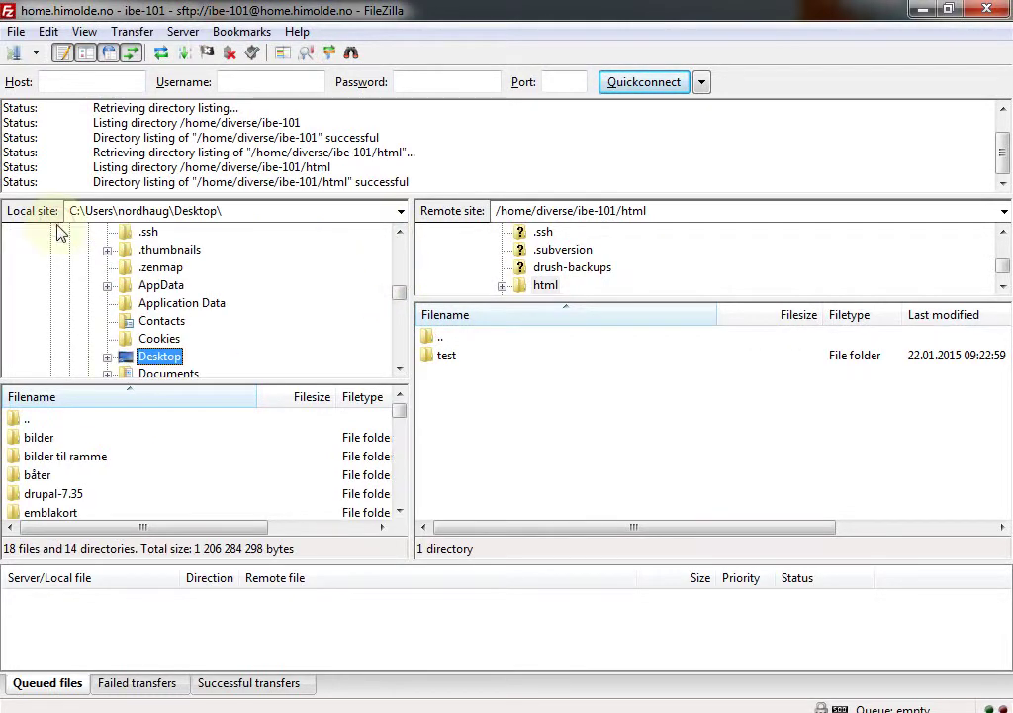
double_click(49, 493)
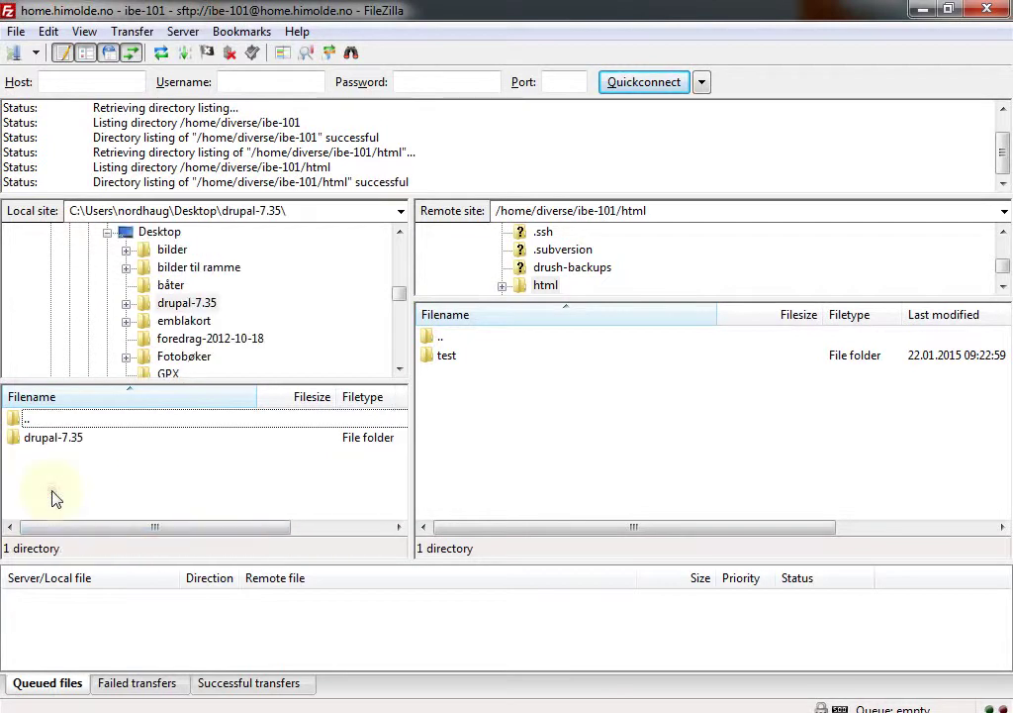
double_click(55, 440)
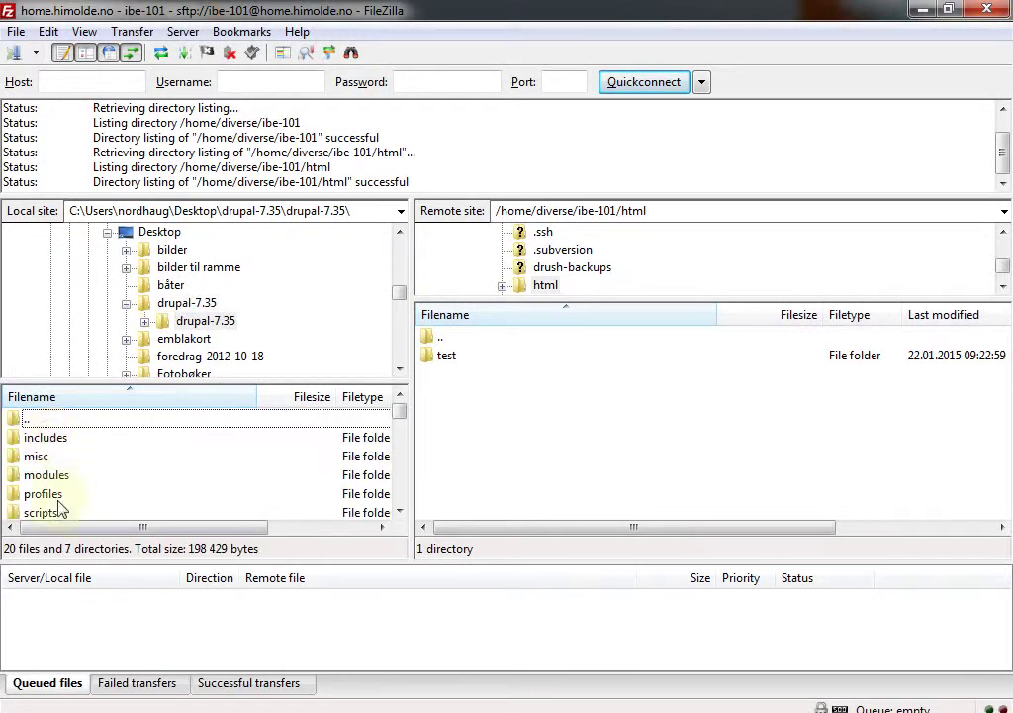
double_click(26, 418)
left_click_drag(42, 447, 524, 450)
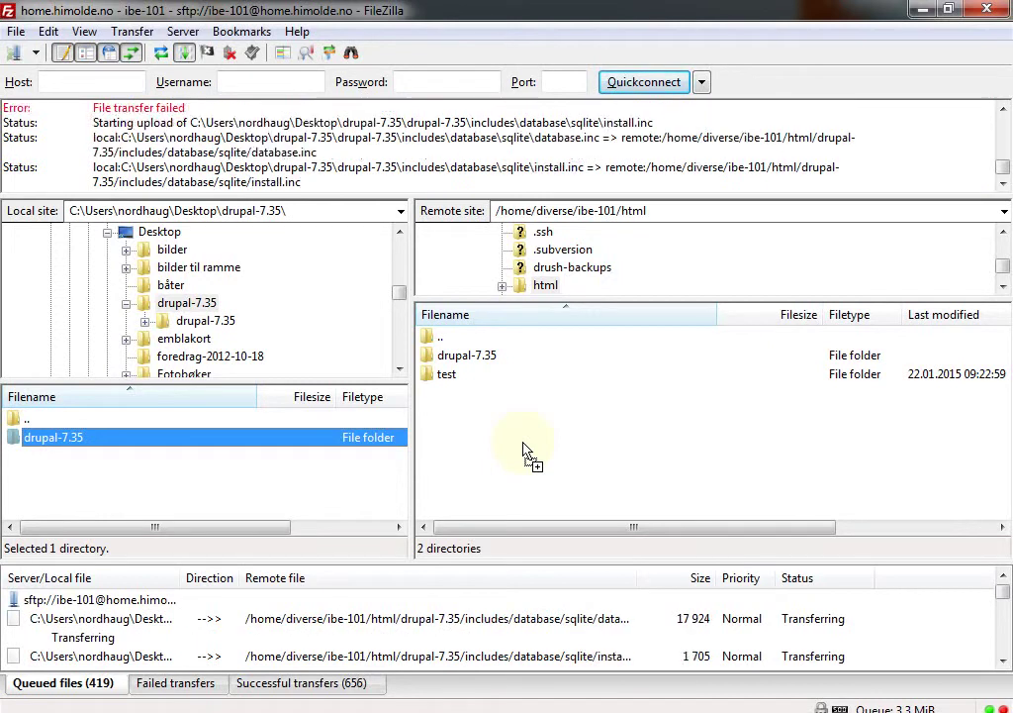
Open UPGRADE.txt from the local inner drupal-7.35 folder in Notepad++ and read through its update instructions
key("alt+Tab")
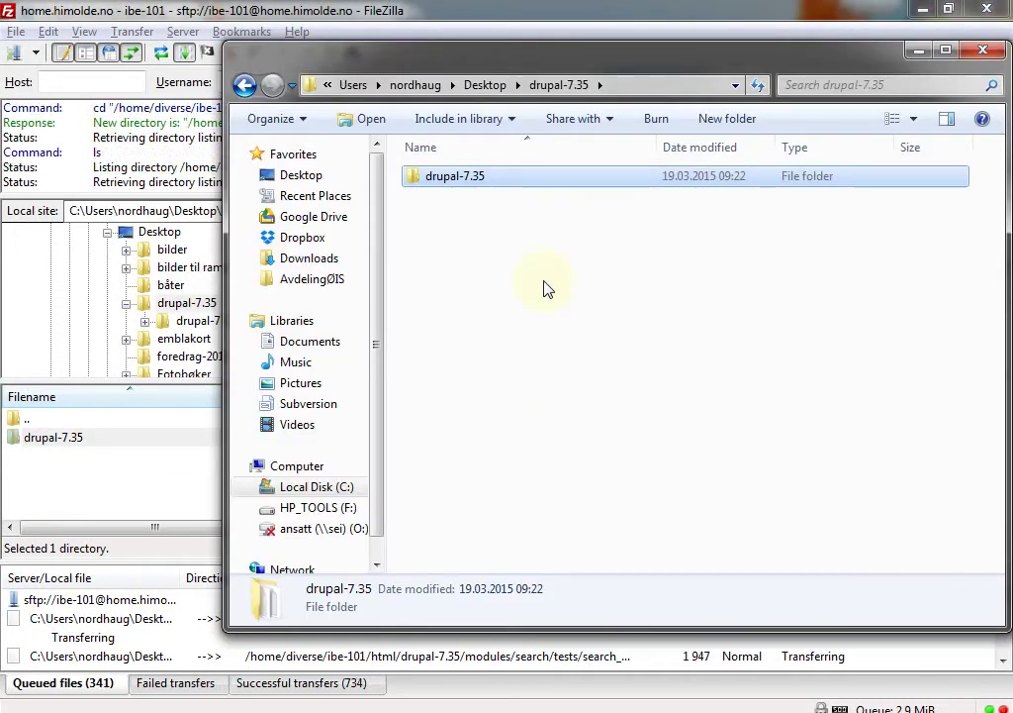
double_click(451, 177)
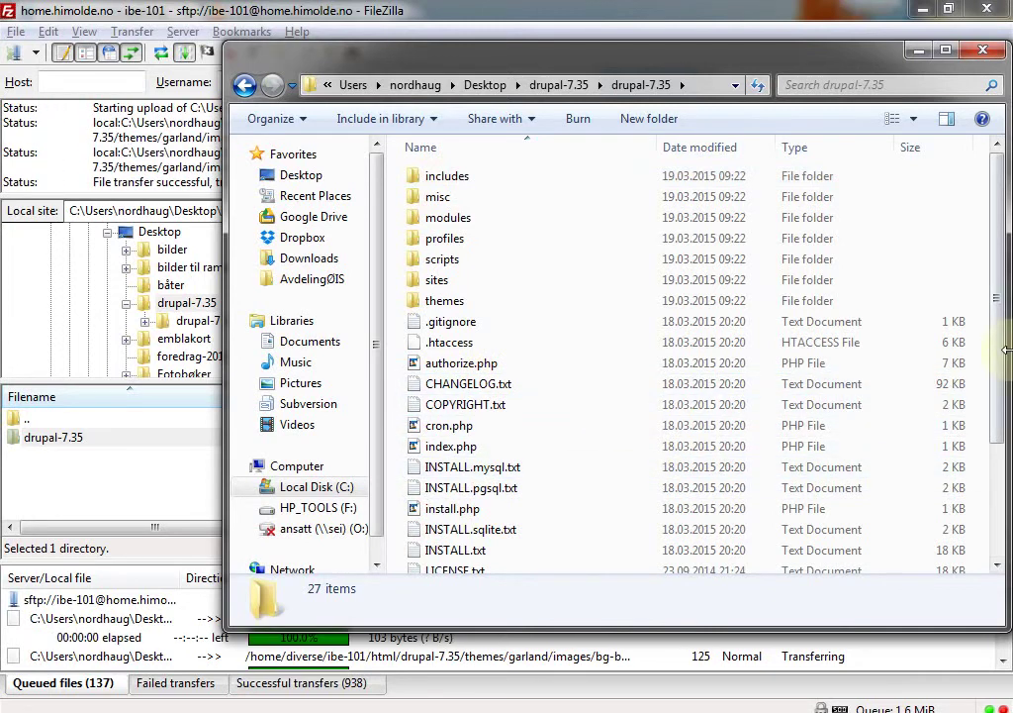
scroll(1006, 386, "down", 3)
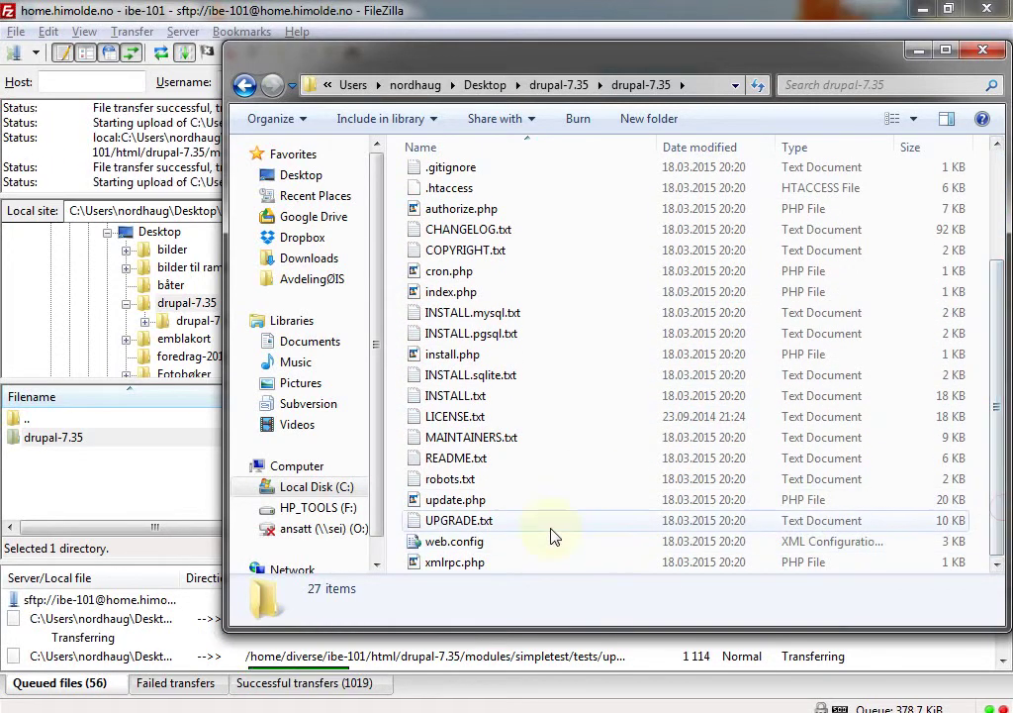
left_click(448, 520)
right_click(473, 521)
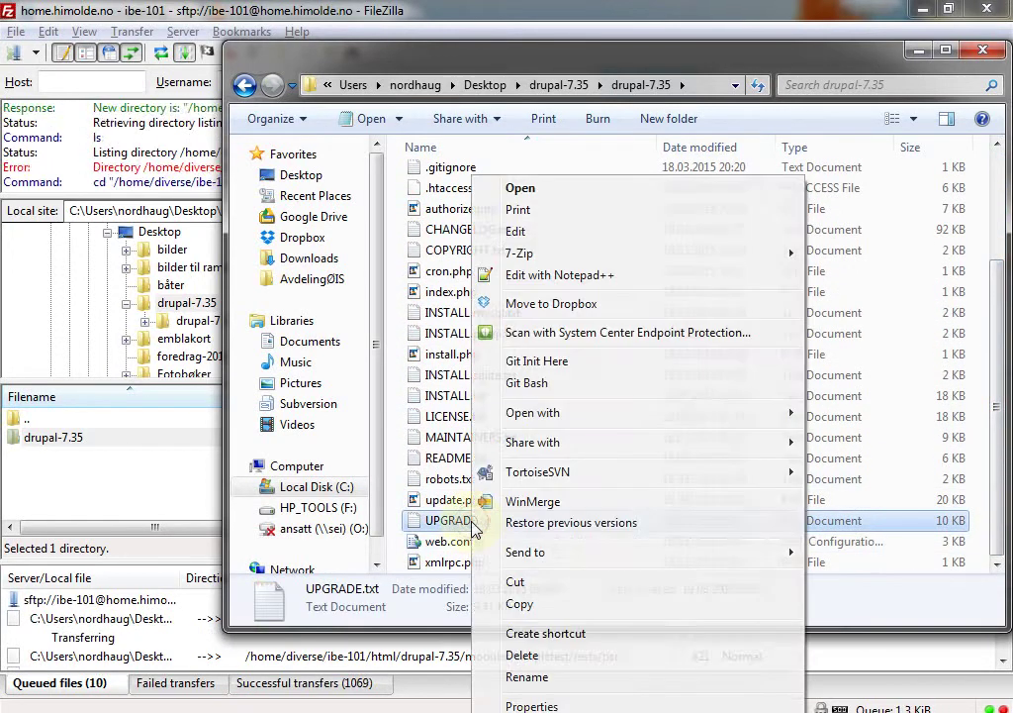
left_click(572, 275)
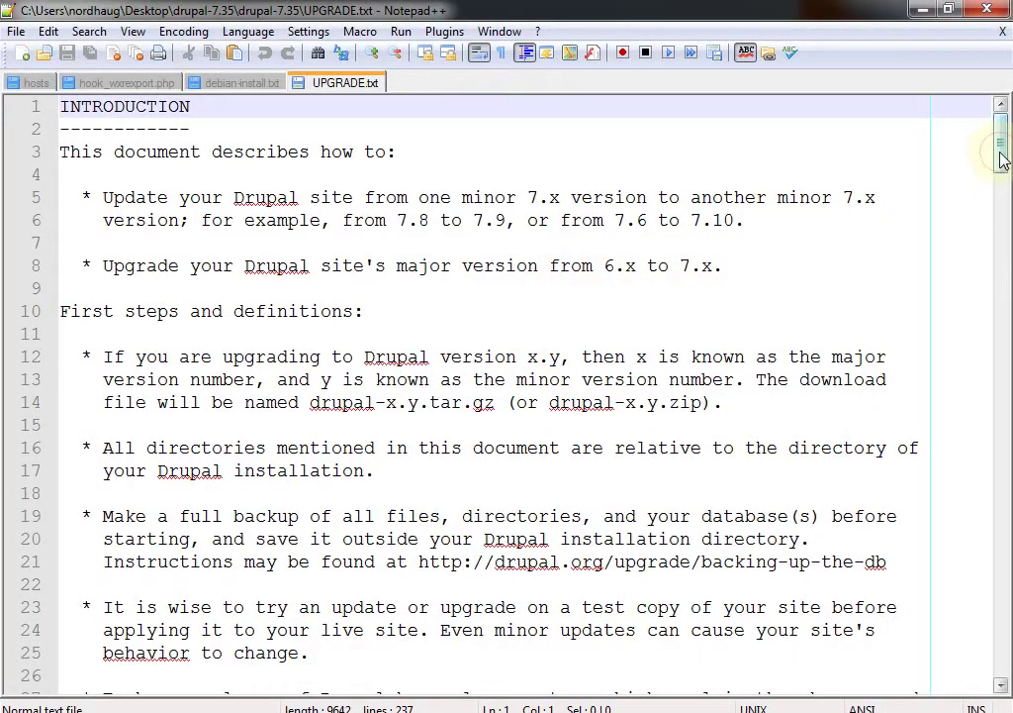
left_click_drag(1002, 153, 1005, 437)
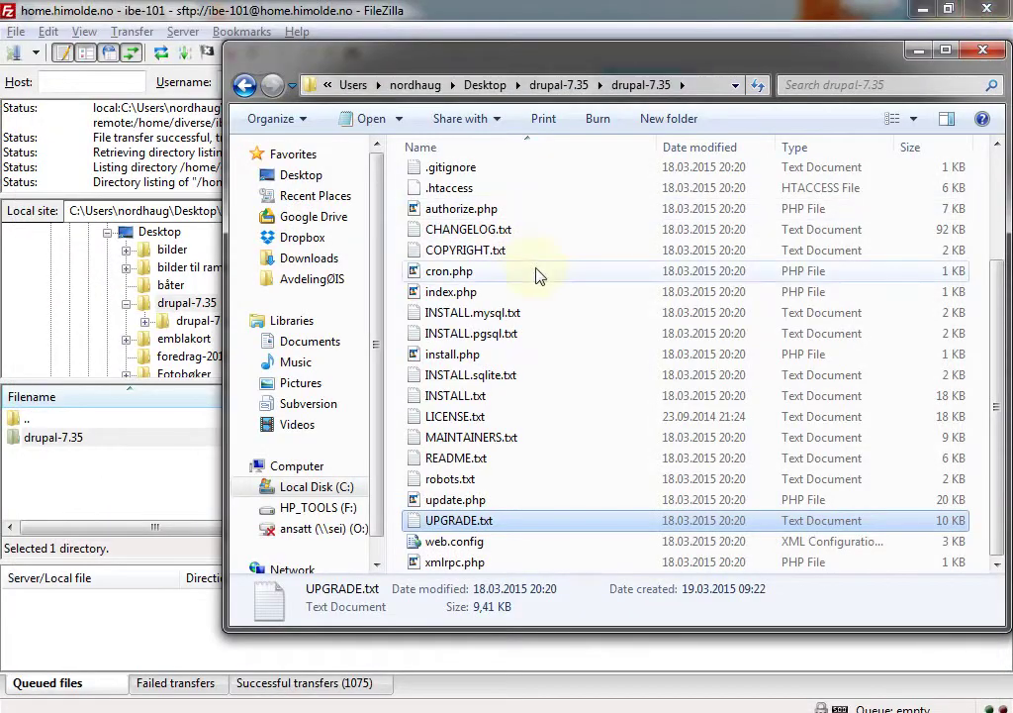
Close the local folder window and rename the server's test folder in html to test-old
left_click(980, 50)
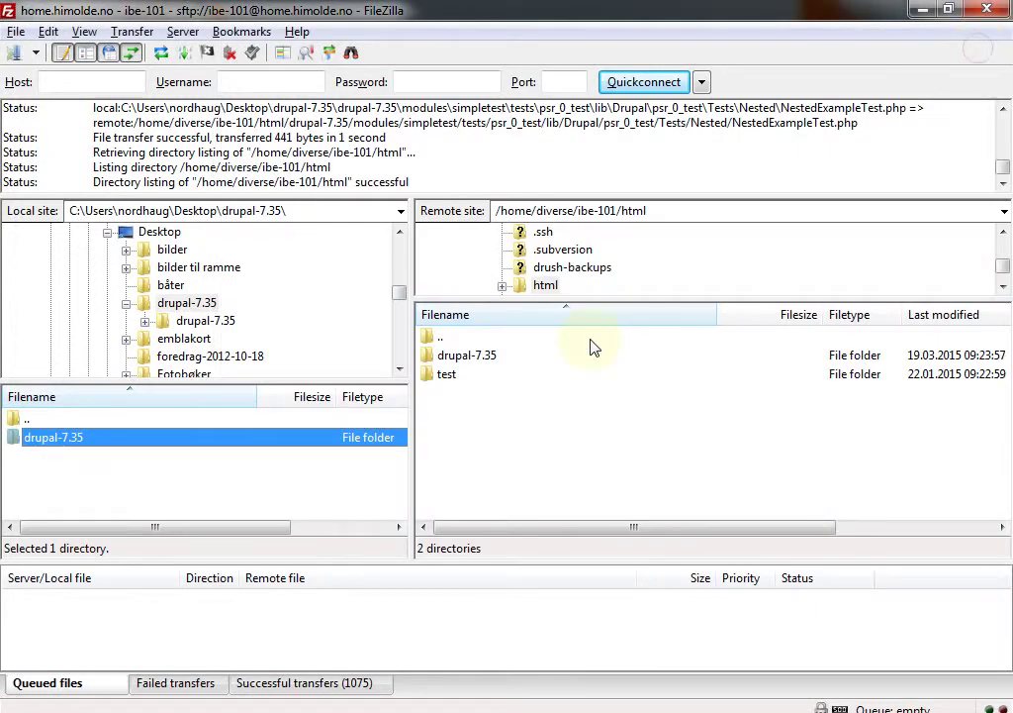
left_click(482, 360)
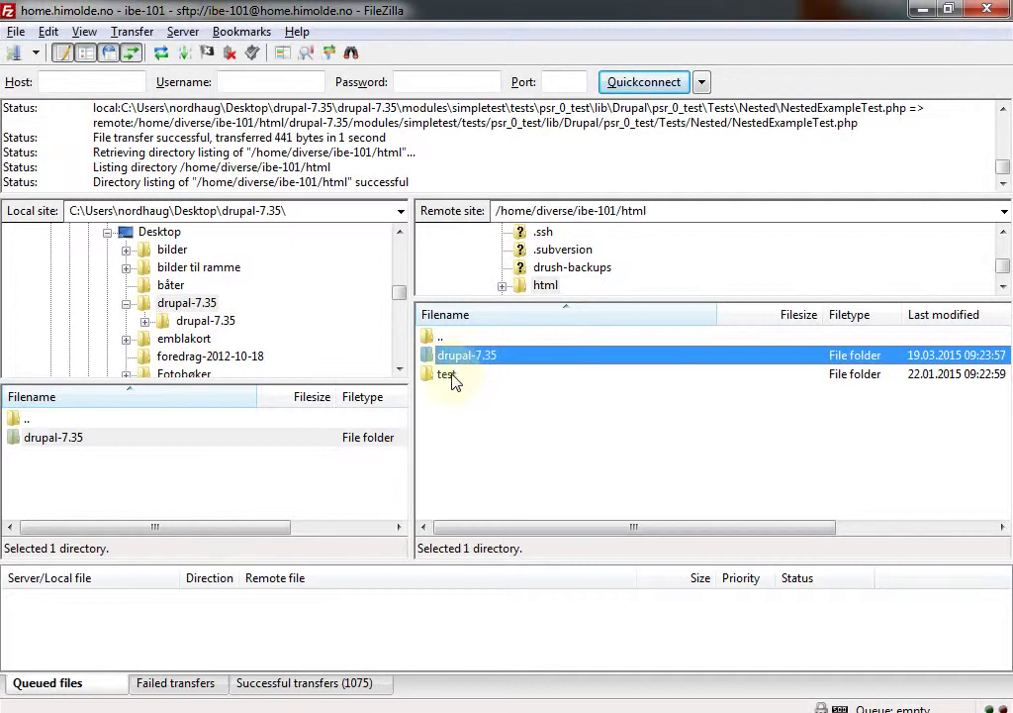
left_click(451, 382)
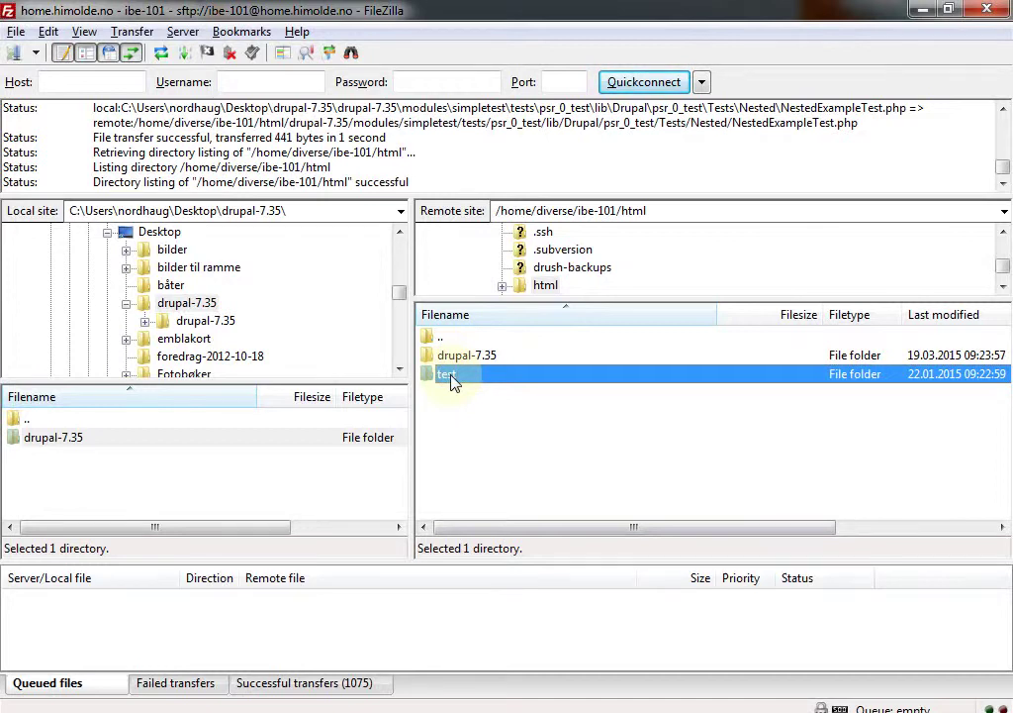
left_click(451, 382)
key("End")
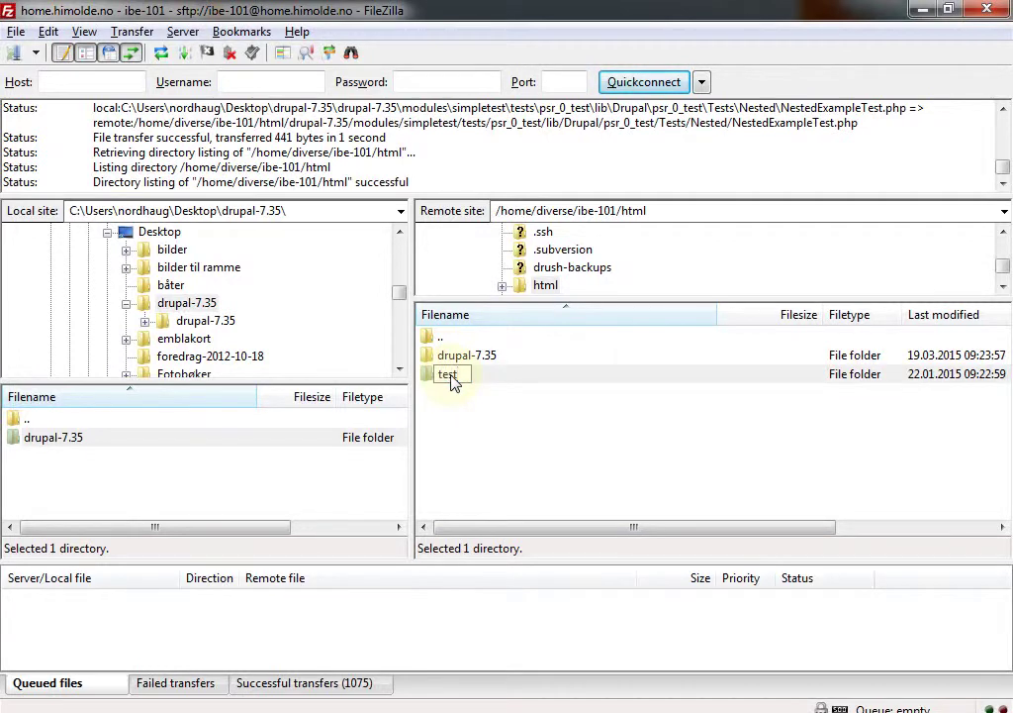
type("-old")
key("Return")
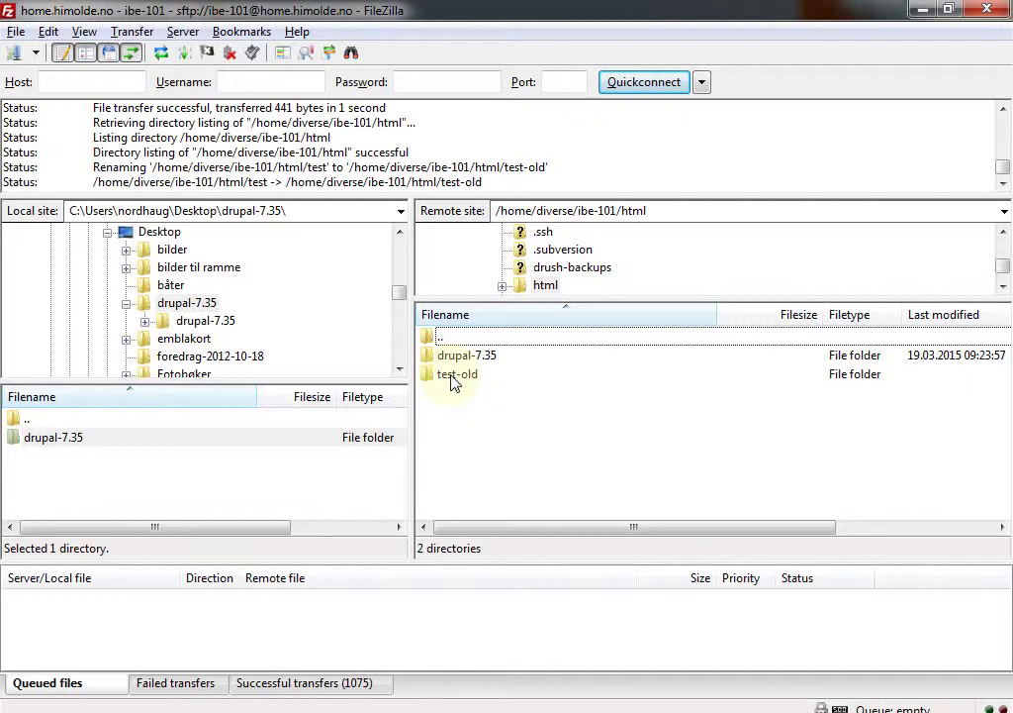
Rename the uploaded drupal-7.35 folder on the server to test
left_click(473, 360)
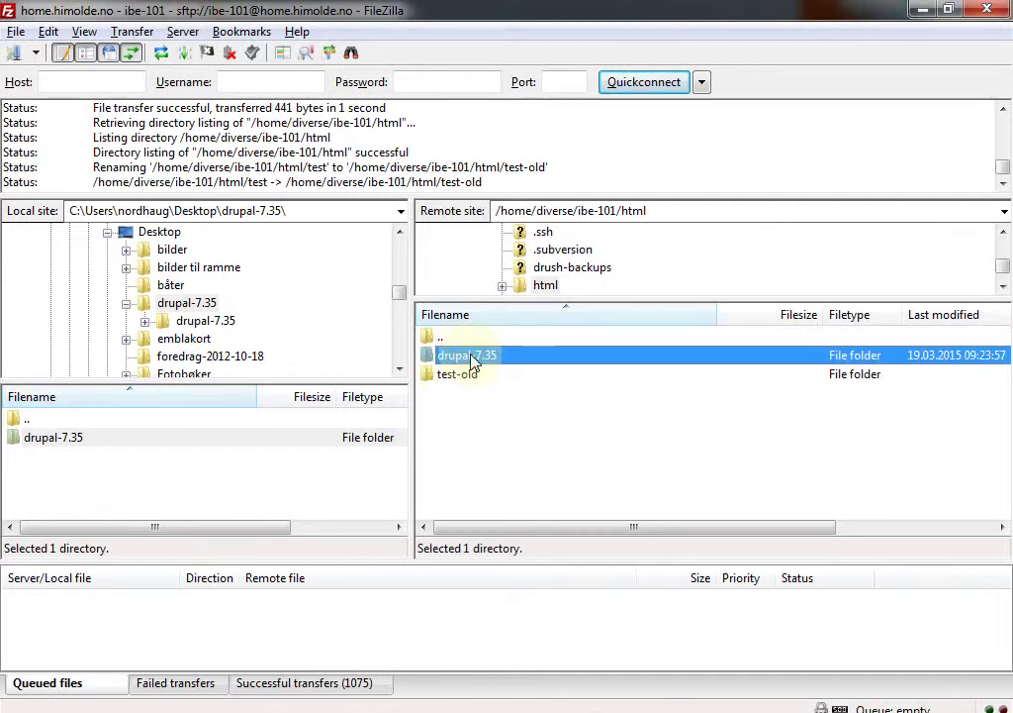
left_click(473, 360)
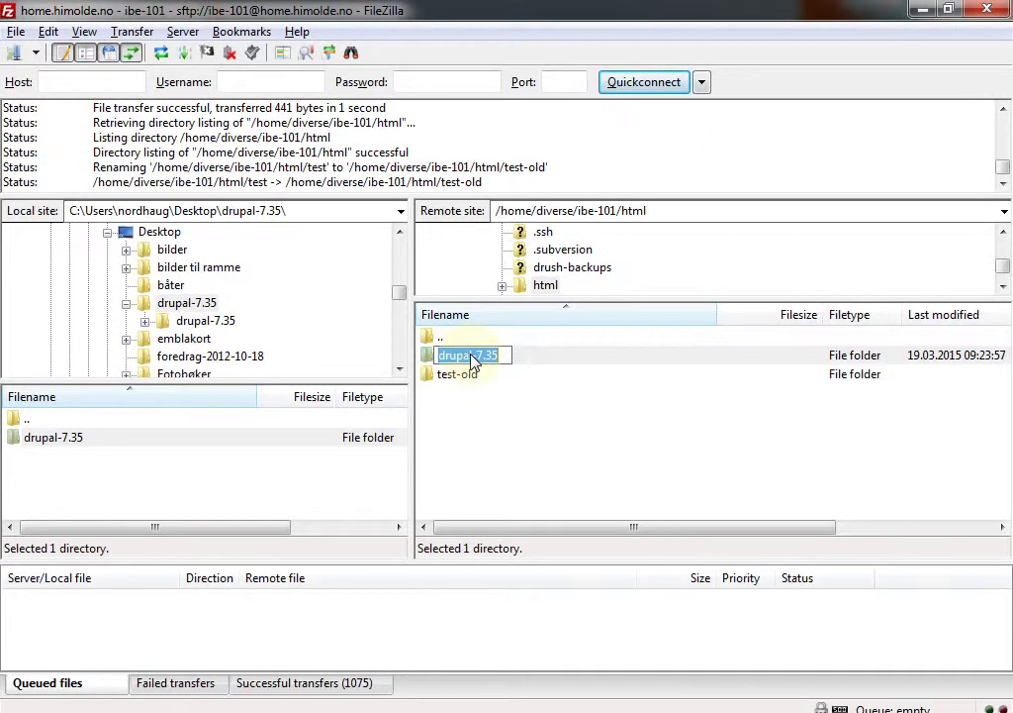
type("test")
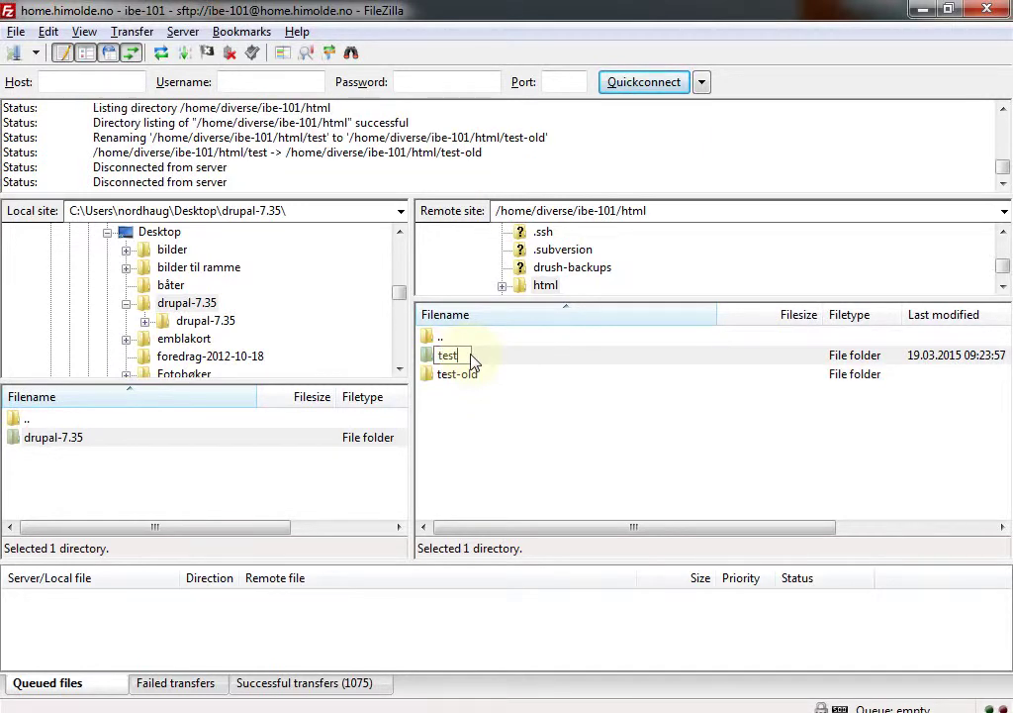
key("Return")
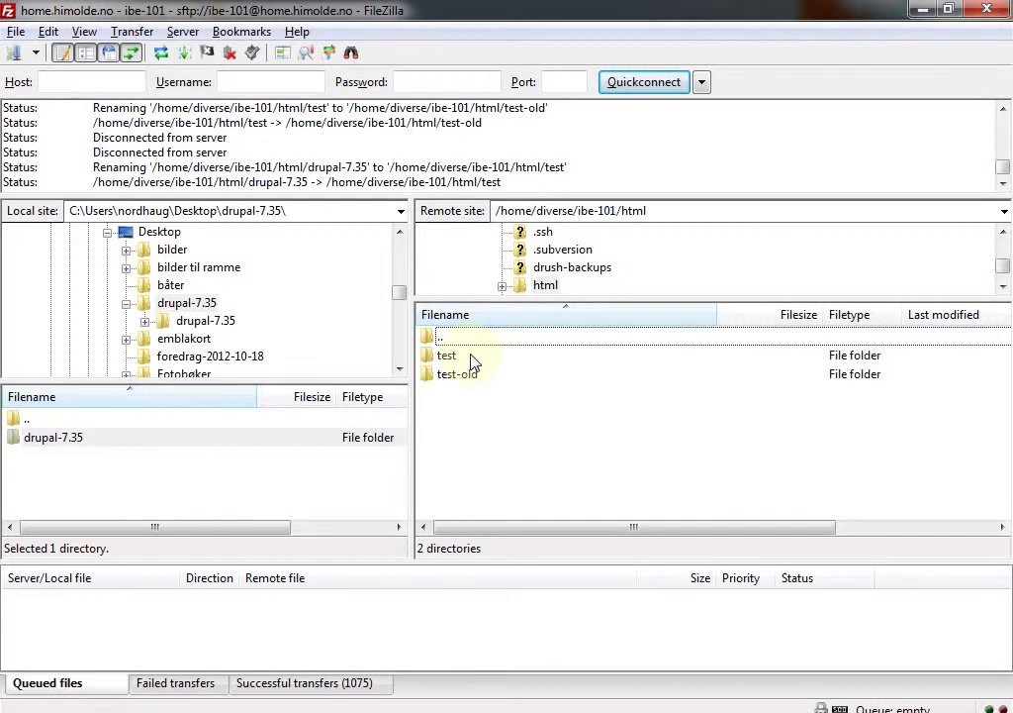
Delete the sites folder from the new test folder on the server
double_click(445, 357)
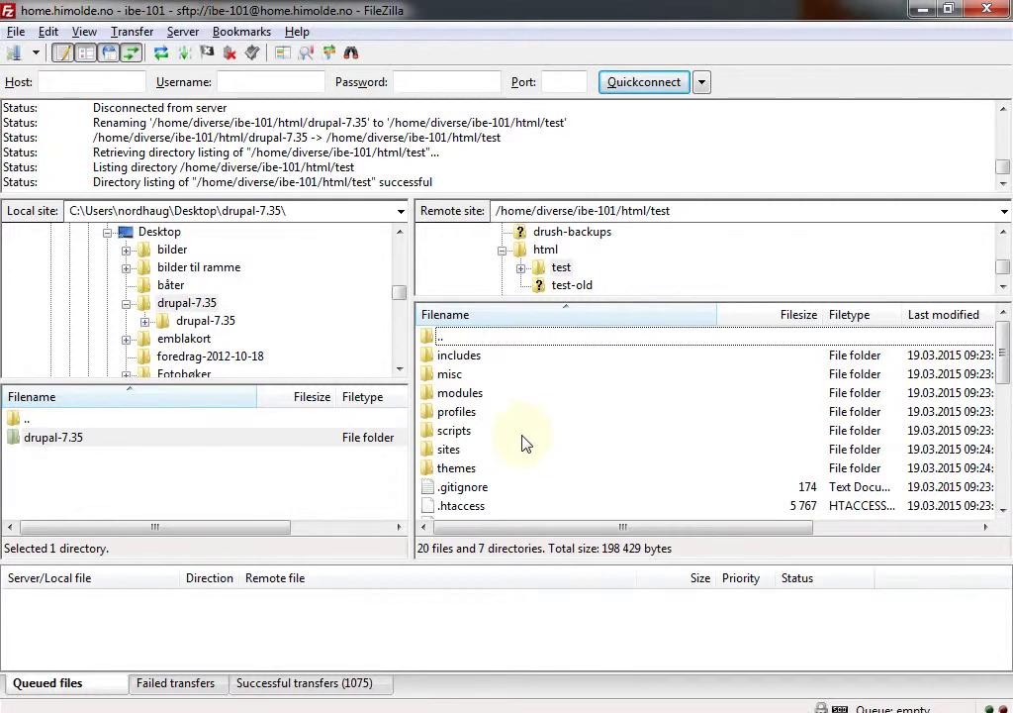
left_click(456, 450)
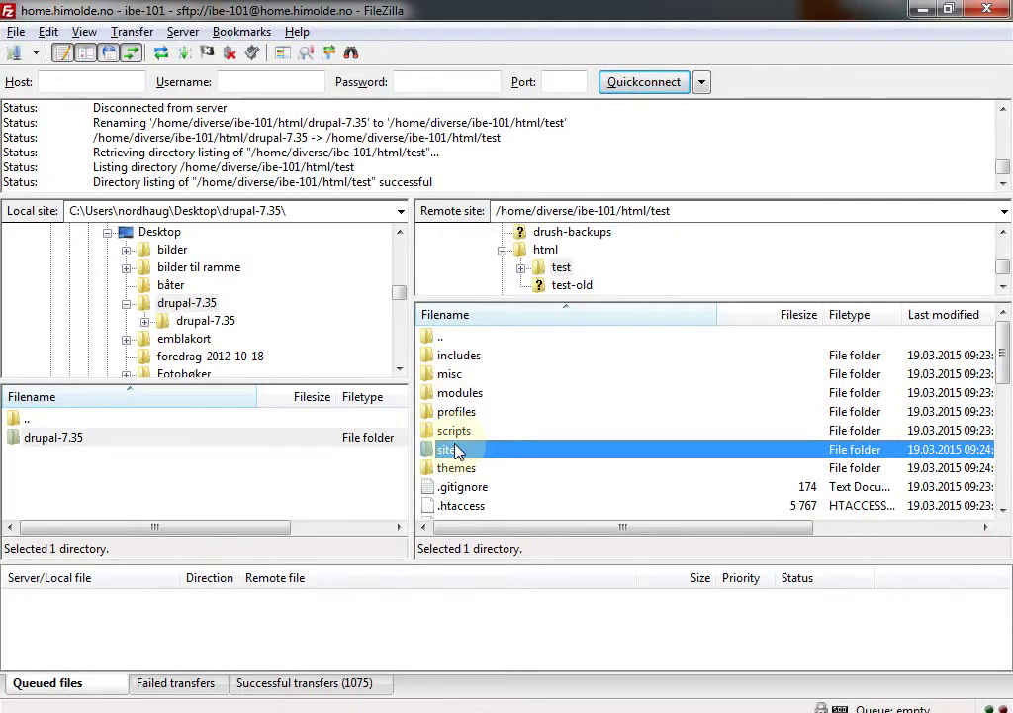
key("Delete")
left_click(563, 444)
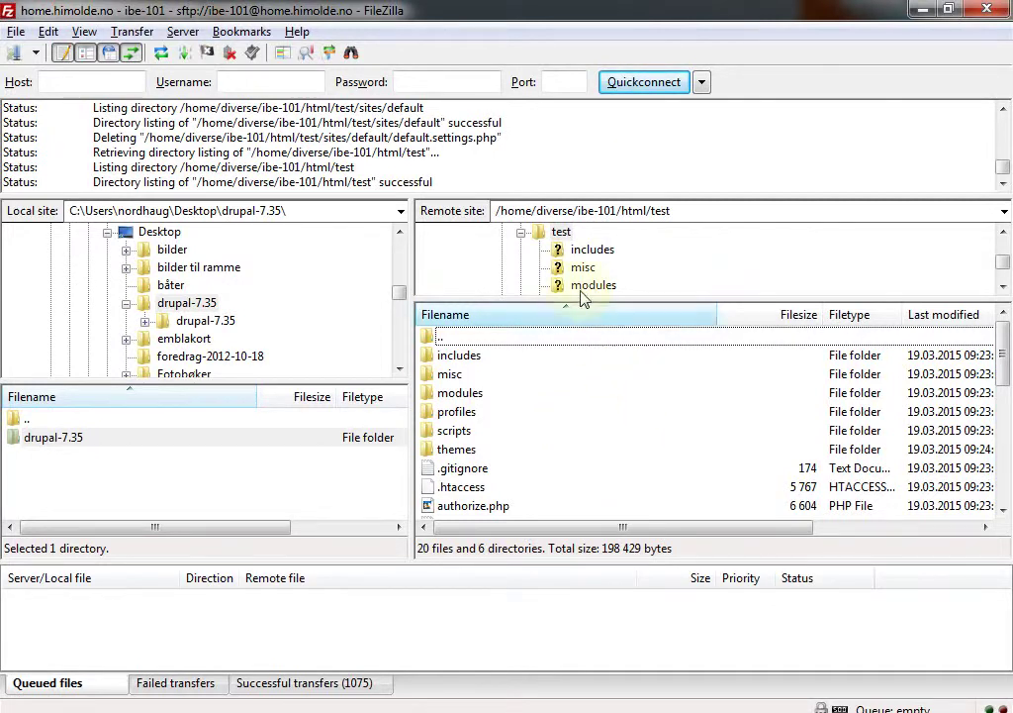
Move the sites folder from test-old into the new test folder on the server
left_click(458, 336)
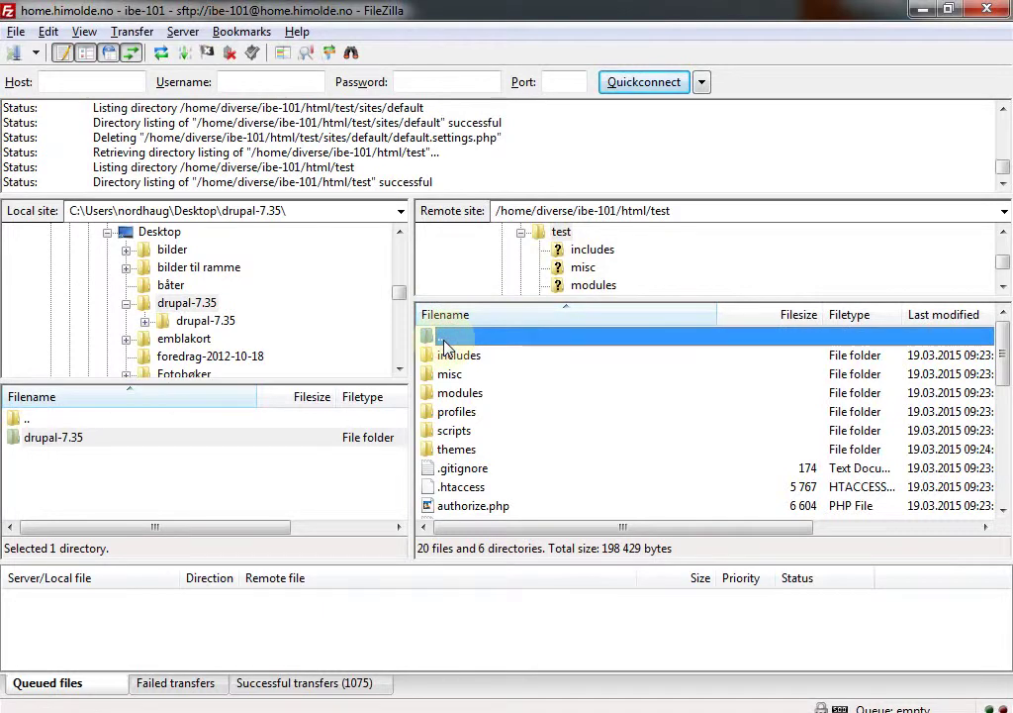
double_click(451, 338)
left_click(466, 379)
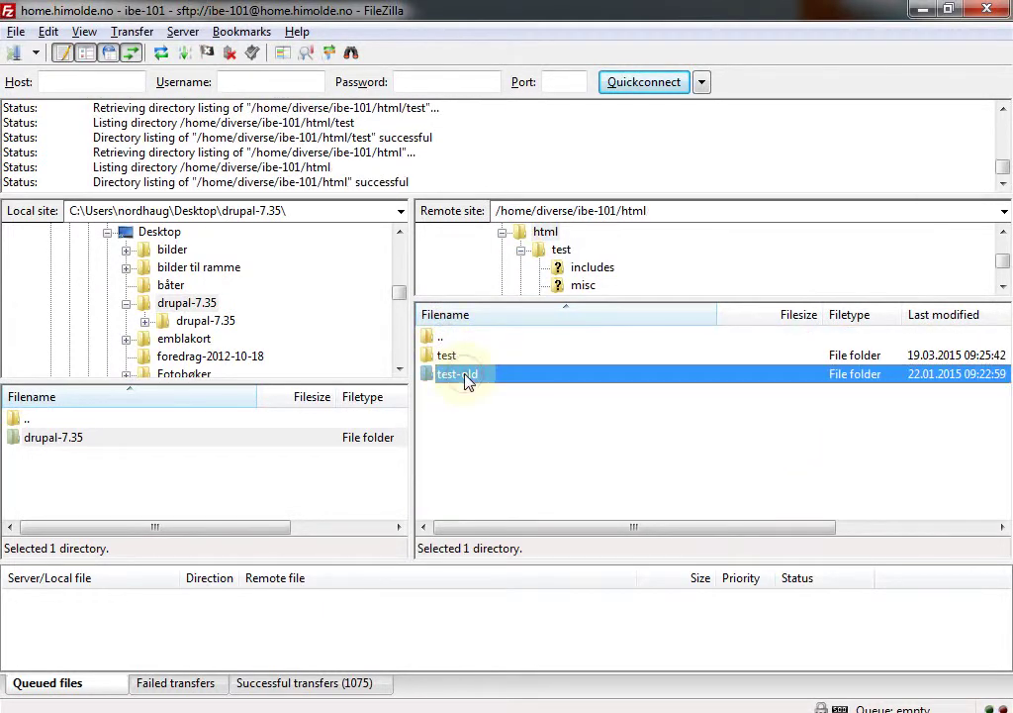
double_click(467, 380)
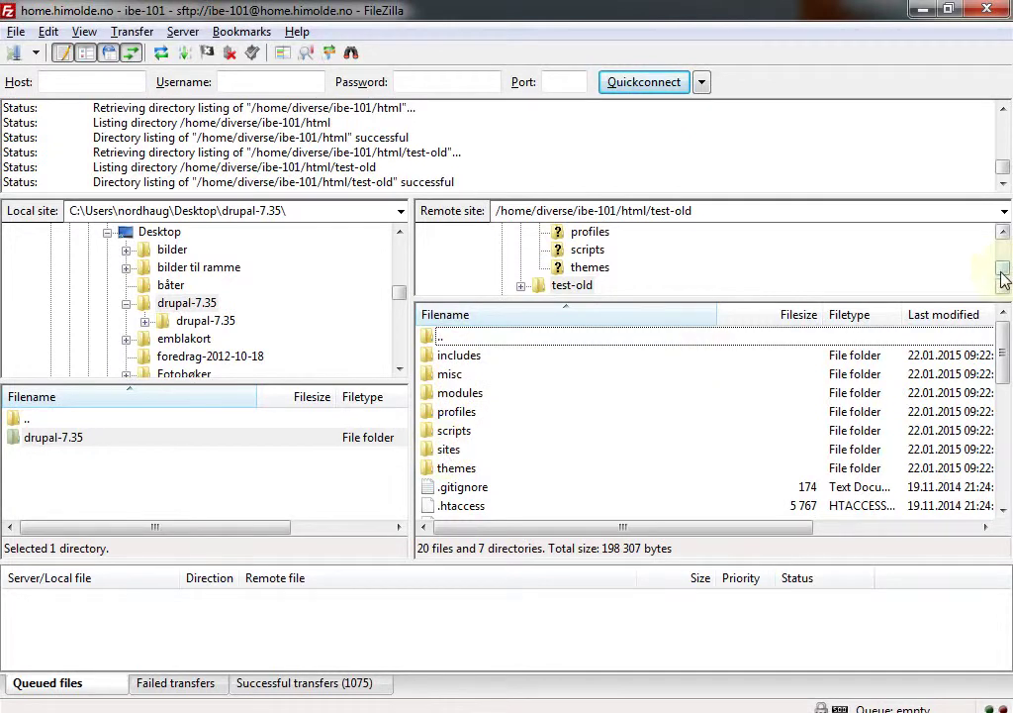
left_click_drag(1004, 281, 1004, 265)
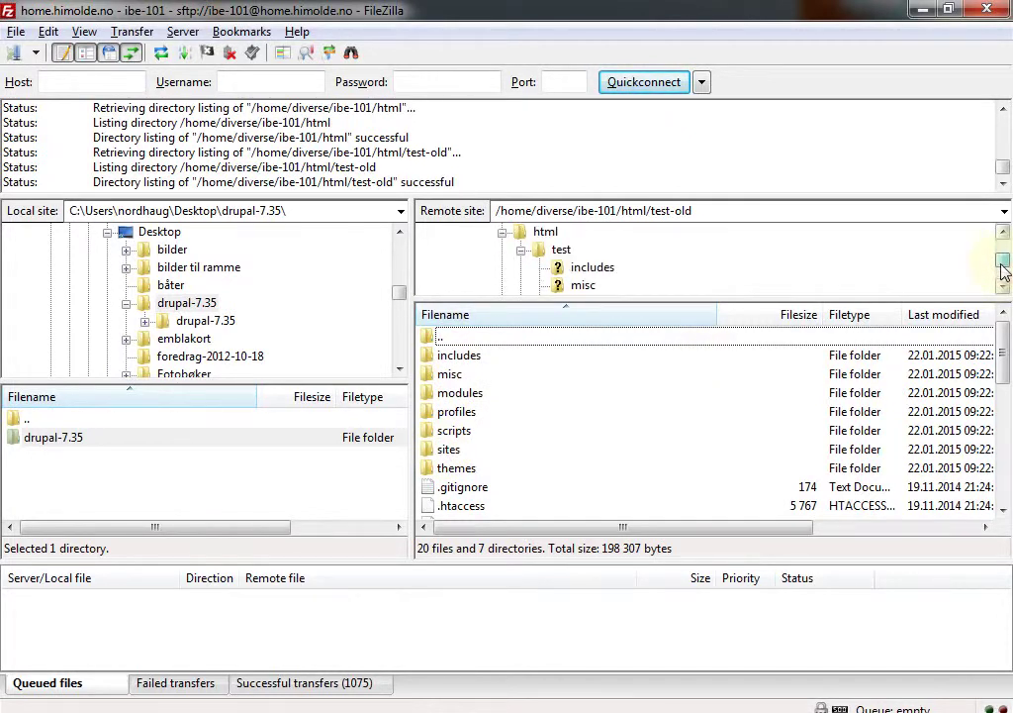
left_click_drag(447, 449, 561, 250)
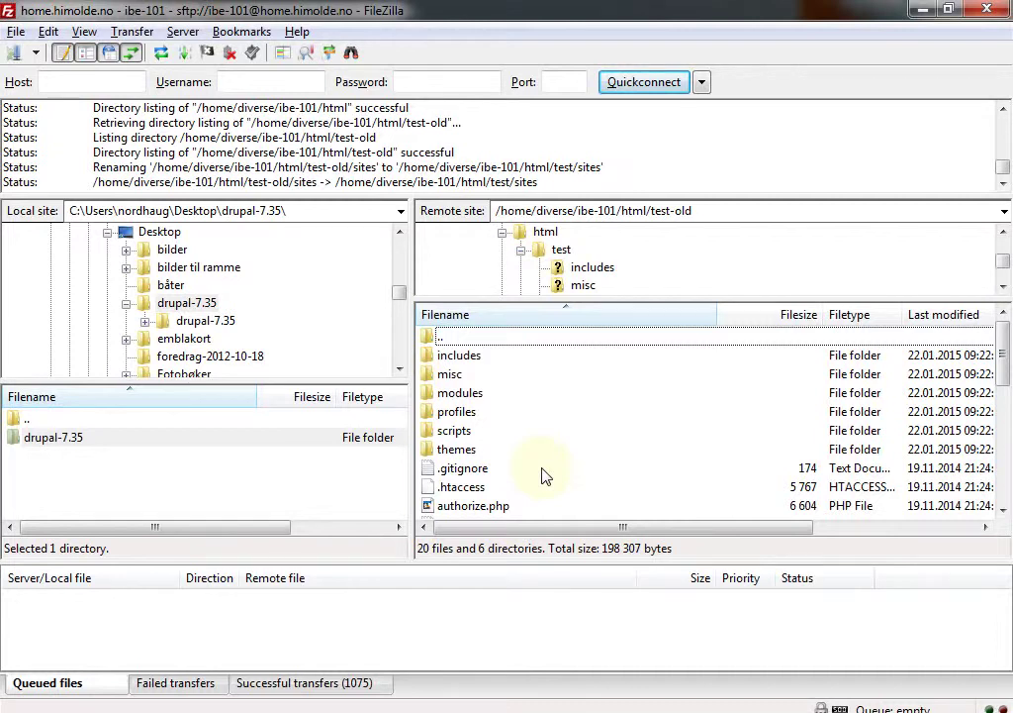
Switch to Chrome, load the Drupal site at home.himolde.no/~ibe-101/test and refresh it
key("alt+Tab")
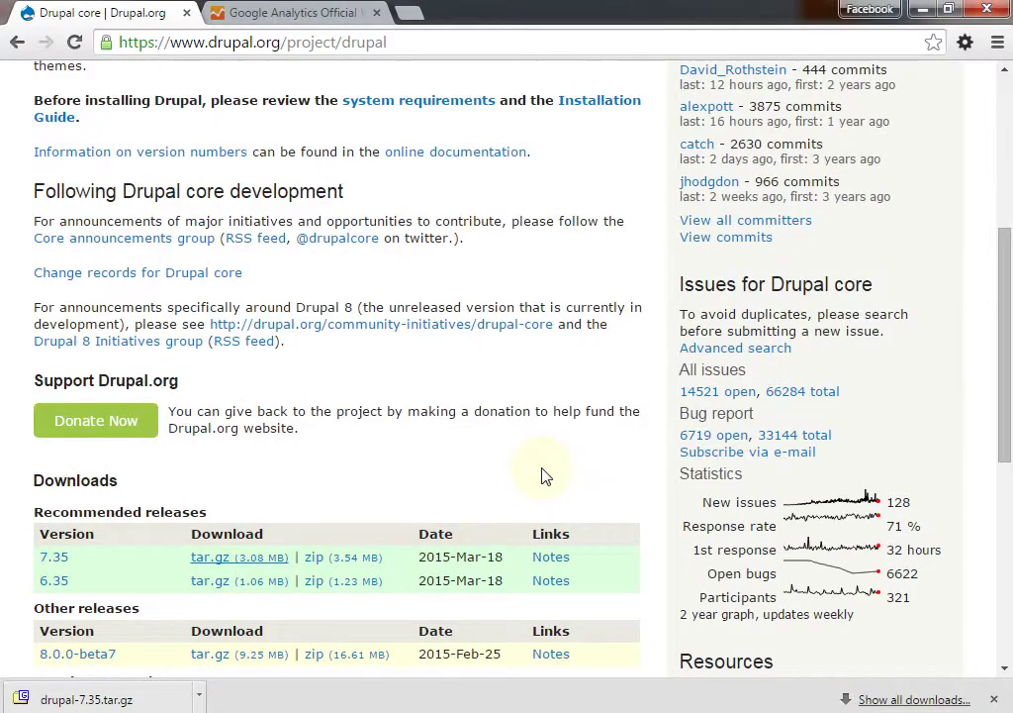
left_click(313, 45)
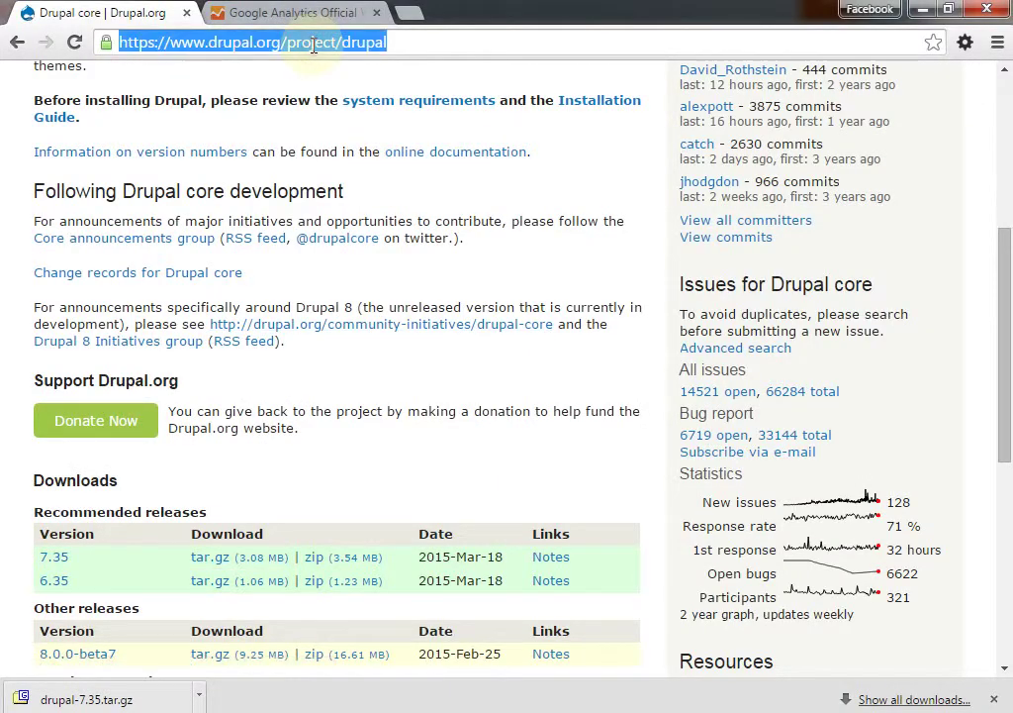
type("home.himolde.no")
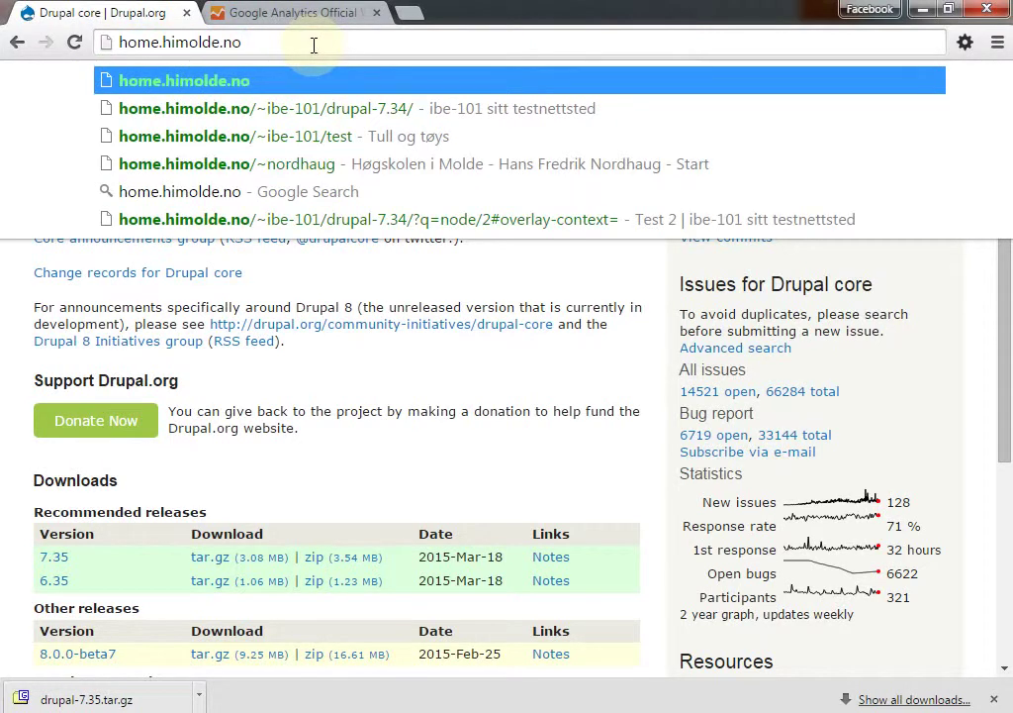
type("/")
key("Down")
key("Down")
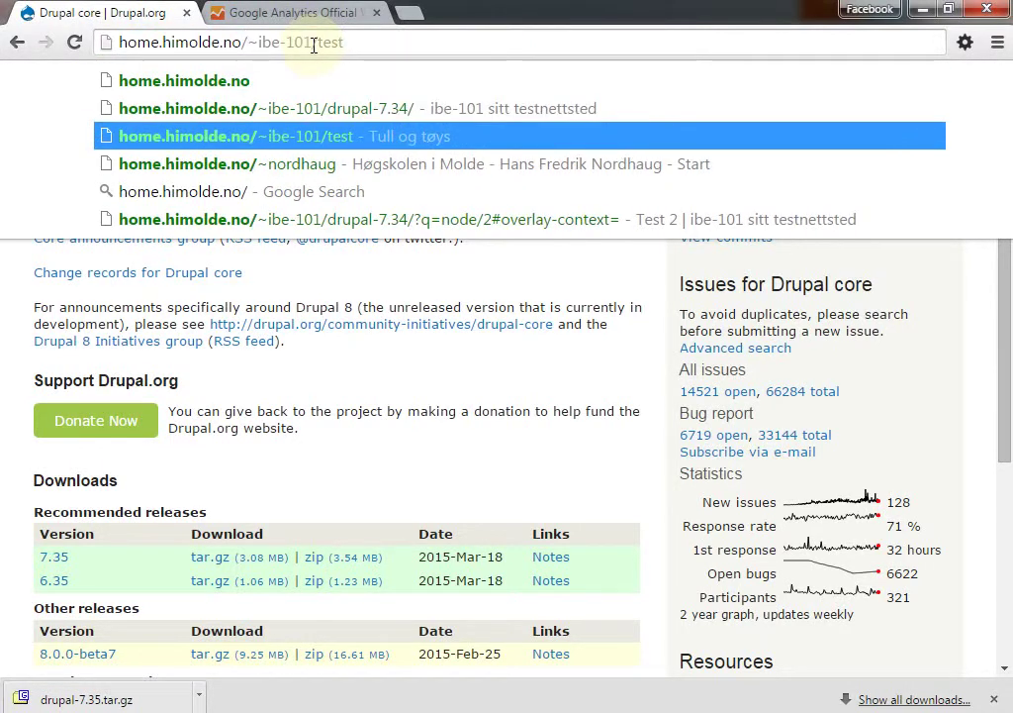
key("Return")
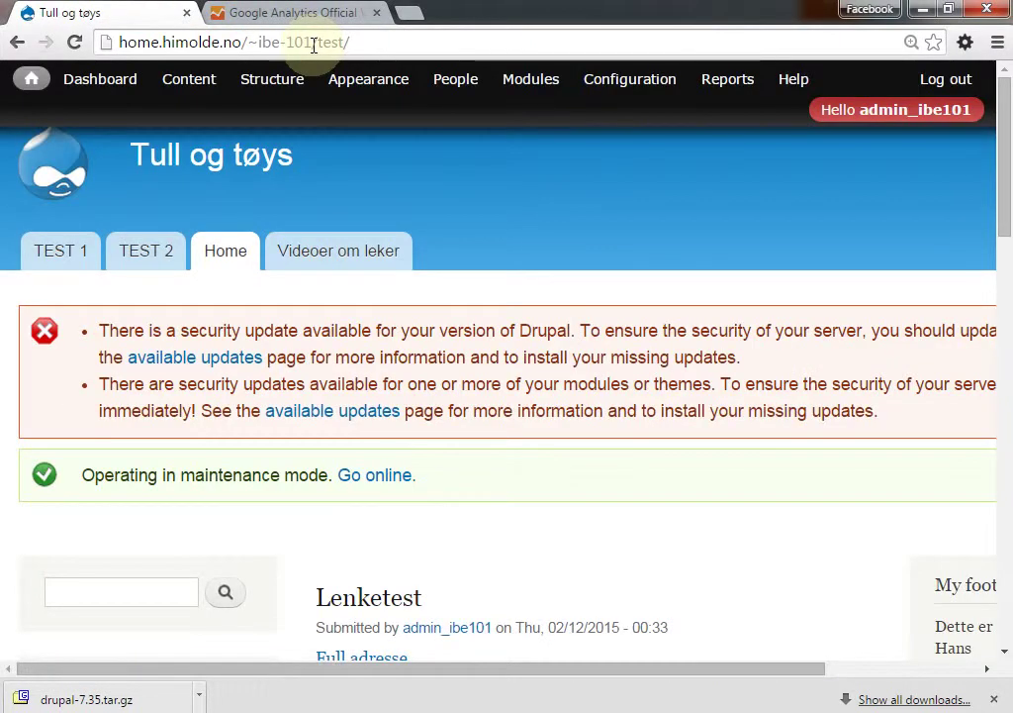
key("F5")
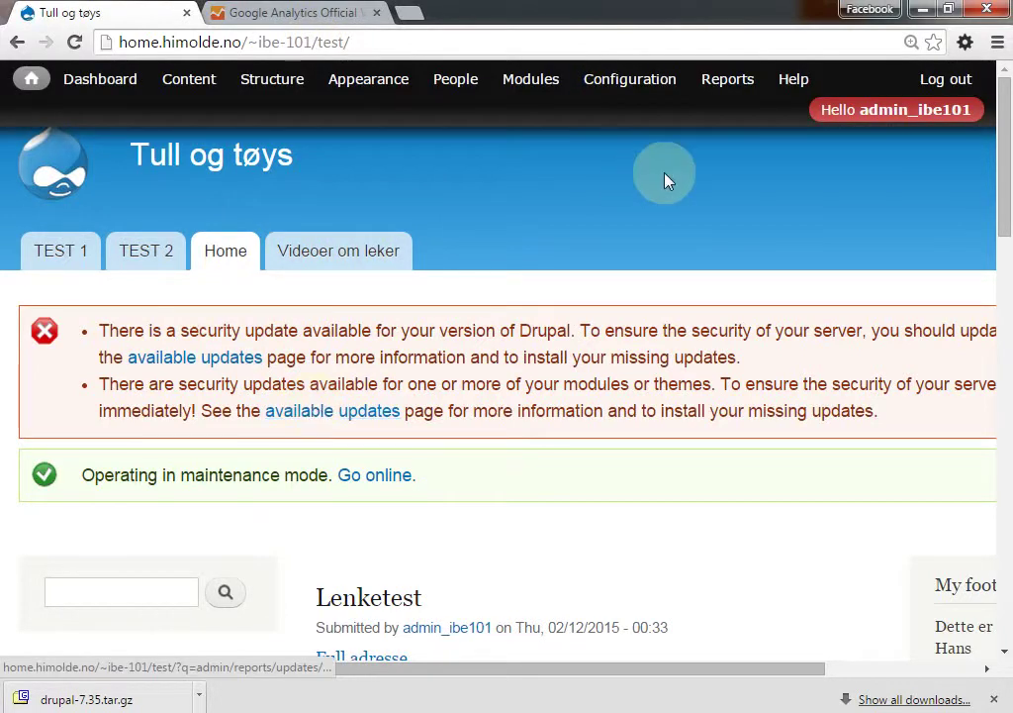
Open the site's Status report and check the Drupal version, database updates and core update status
mouse_move(709, 89)
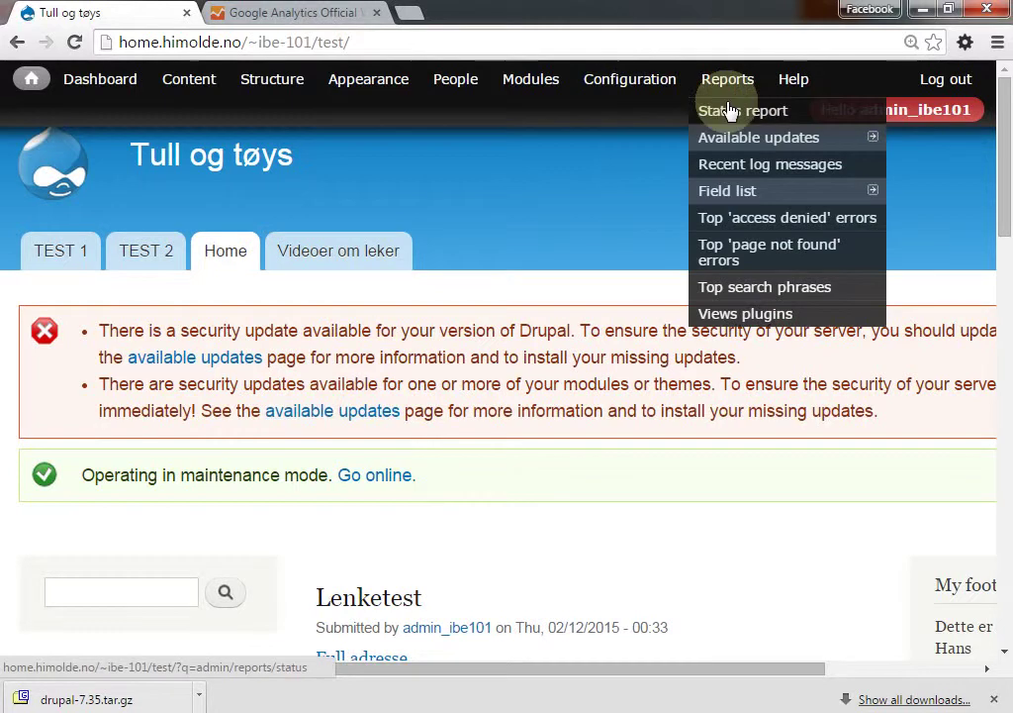
left_click(728, 113)
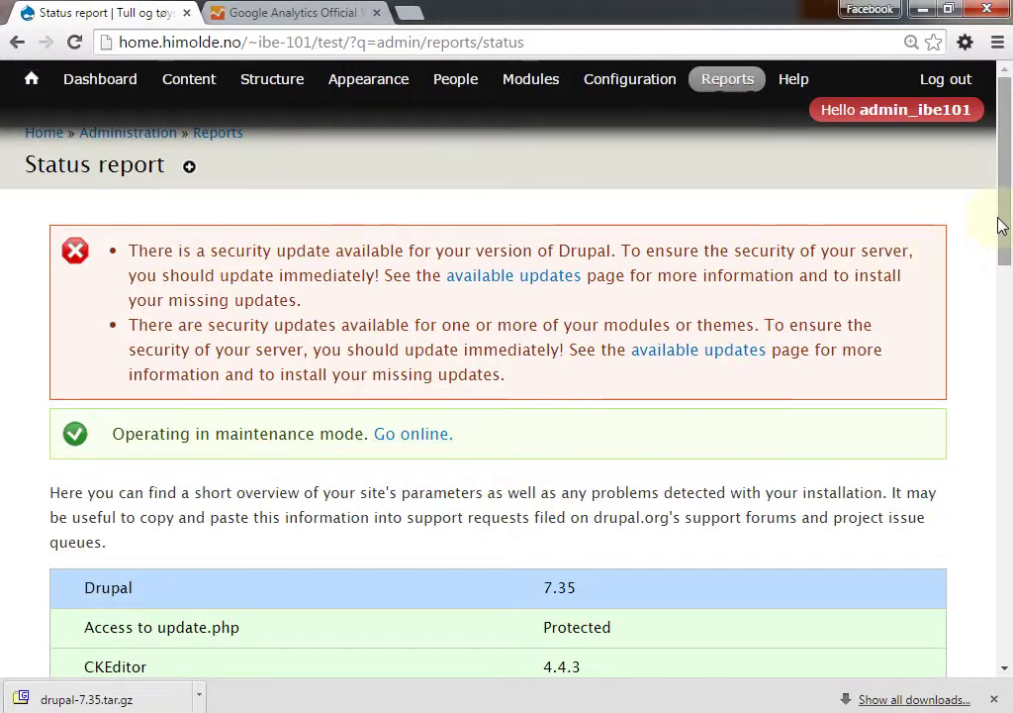
left_click_drag(1004, 220, 1002, 323)
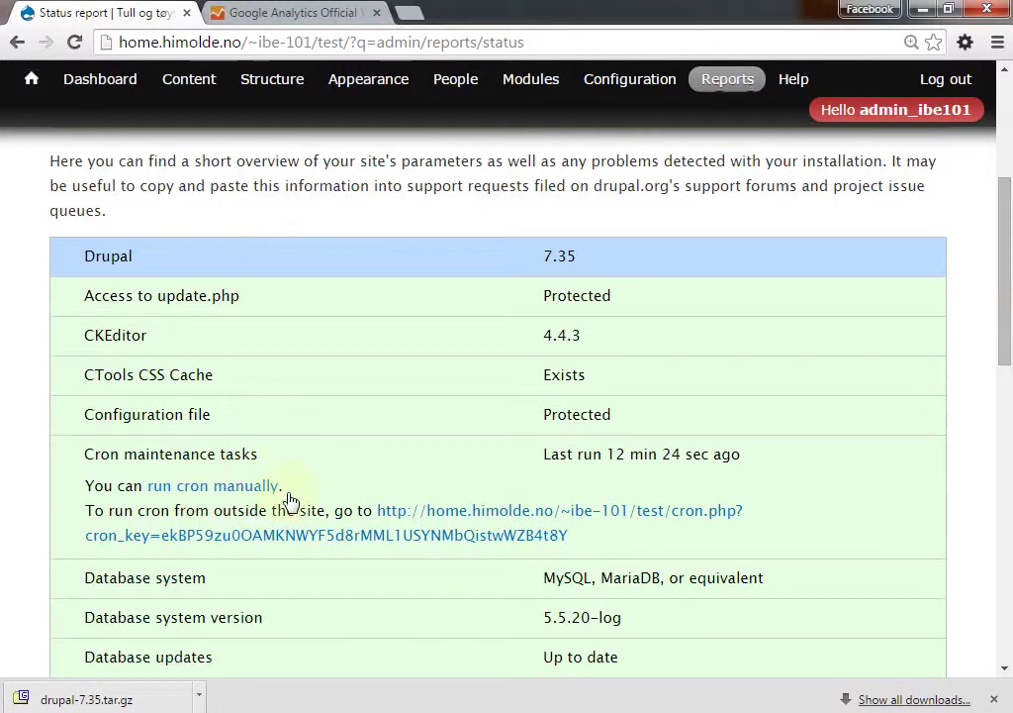
left_click_drag(1007, 306, 1006, 373)
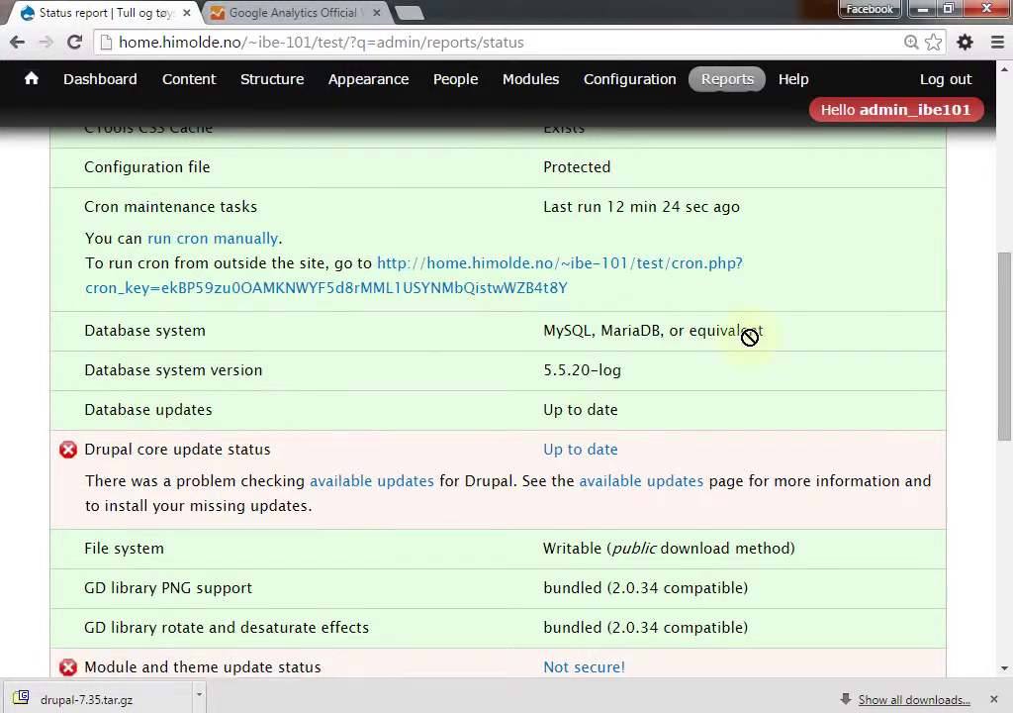
left_click_drag(1009, 381, 1007, 232)
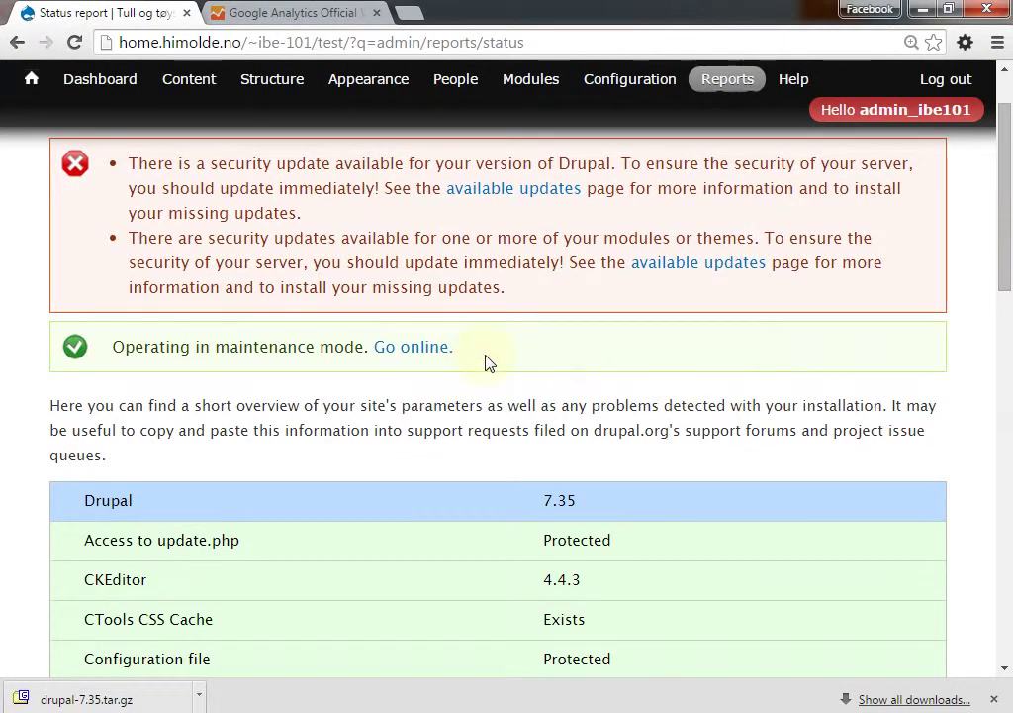
Open the maintenance mode settings from the site's go-online link and disable putting the site into maintenance mode
left_click(410, 352)
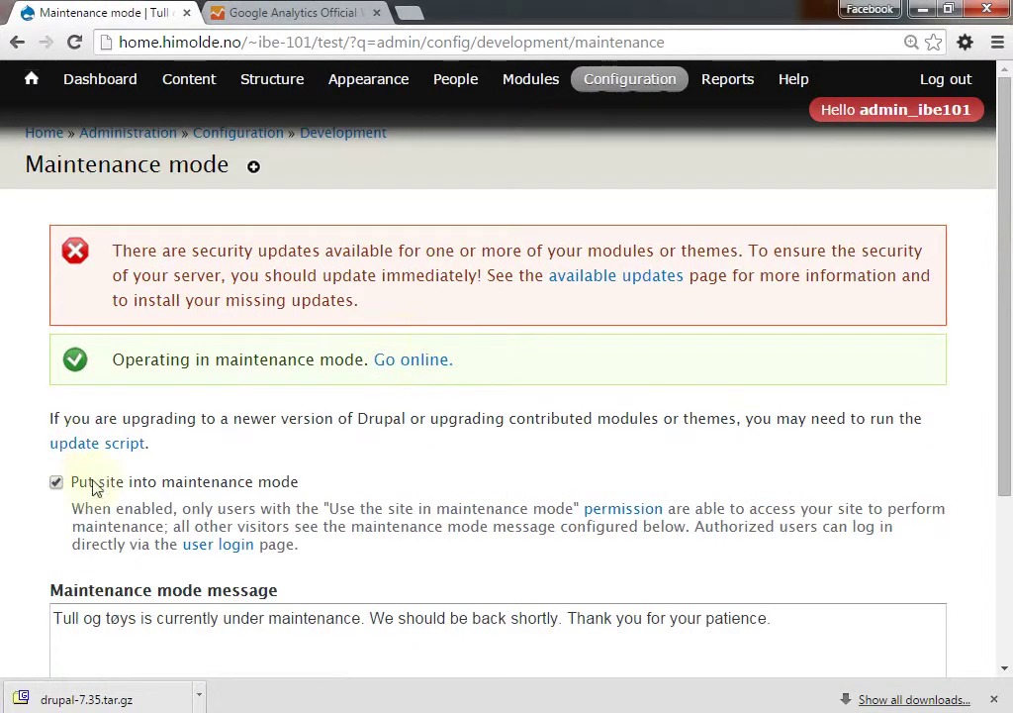
left_click(95, 489)
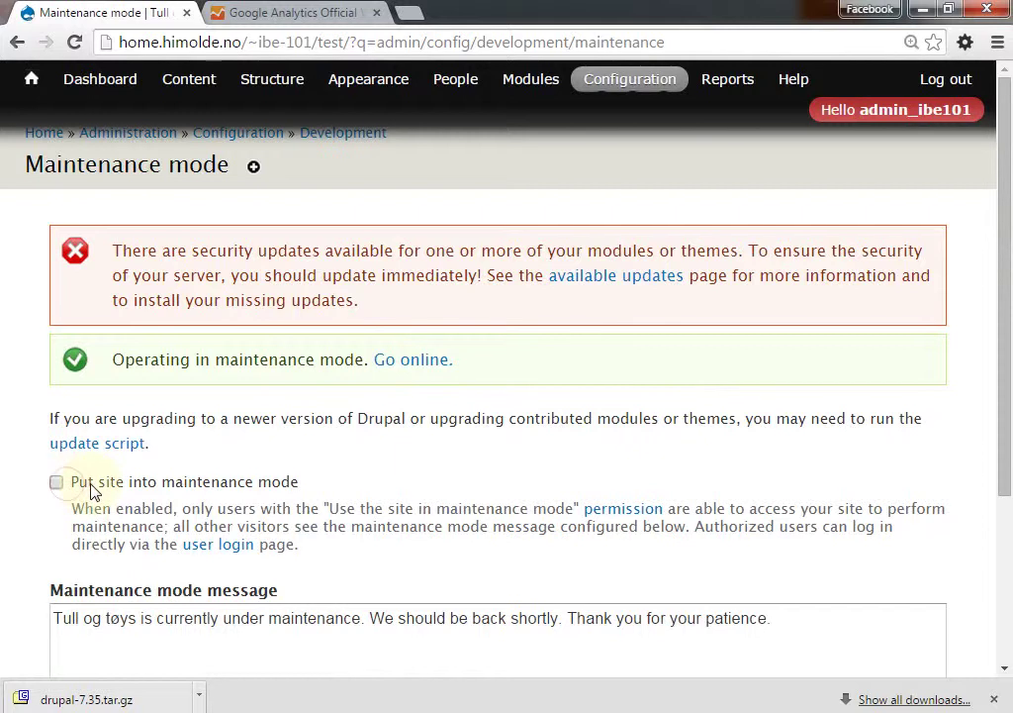